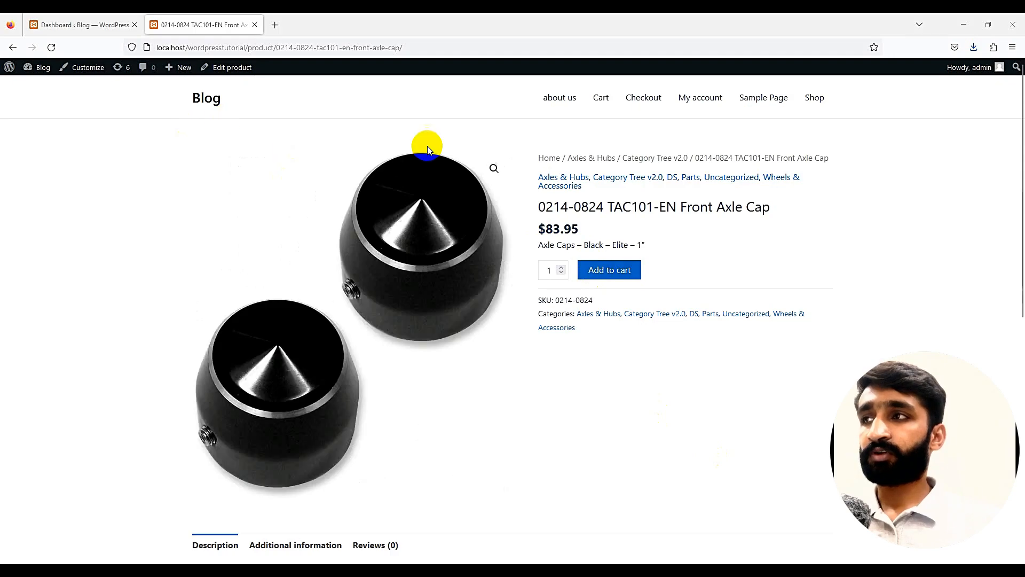
Search the plugin directory for "product custom" and activate Extra product options For WooCommerce by ThemeHigh.
left_click(75, 25)
mouse_move(50, 348)
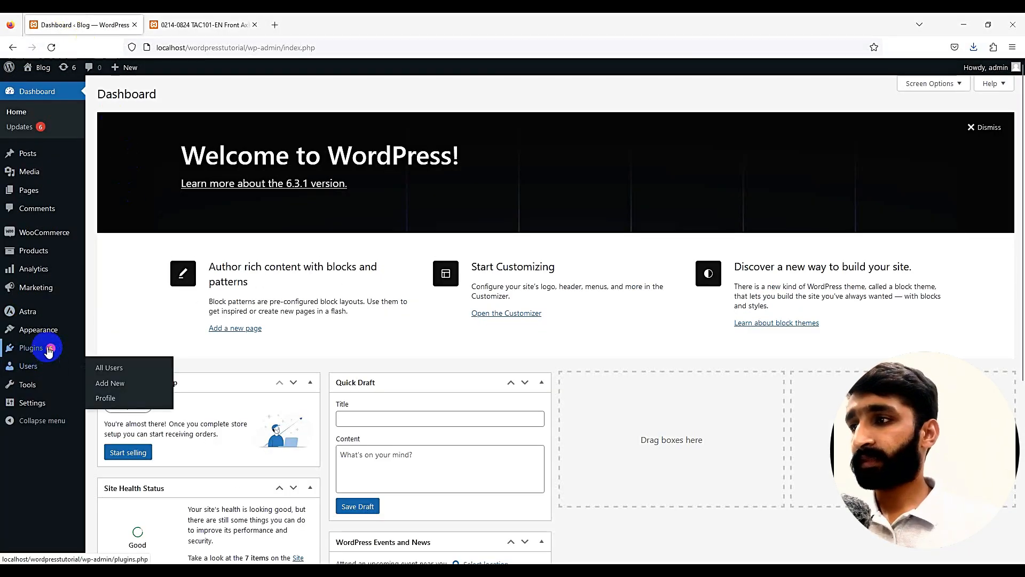
left_click(103, 363)
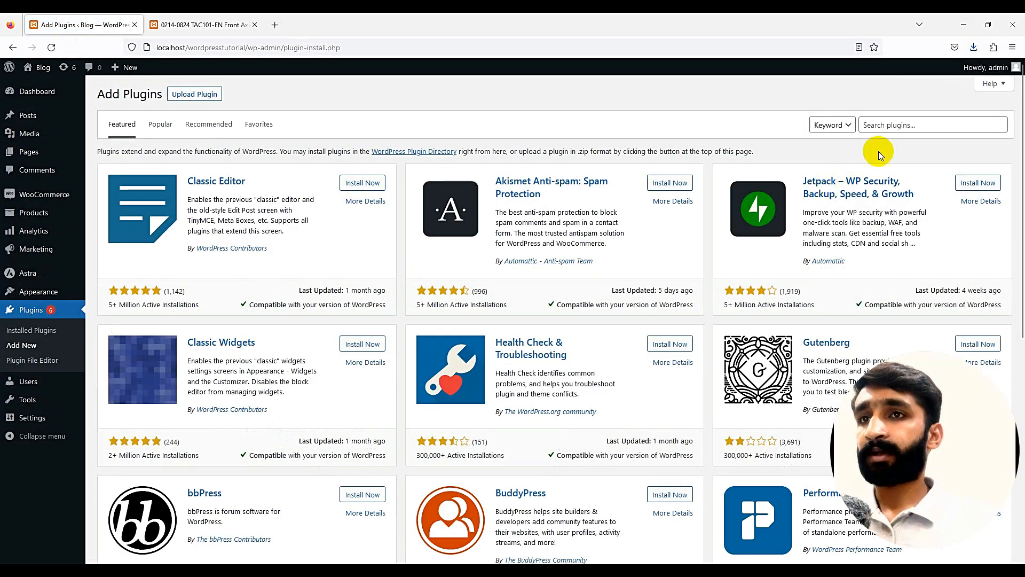
type("produc")
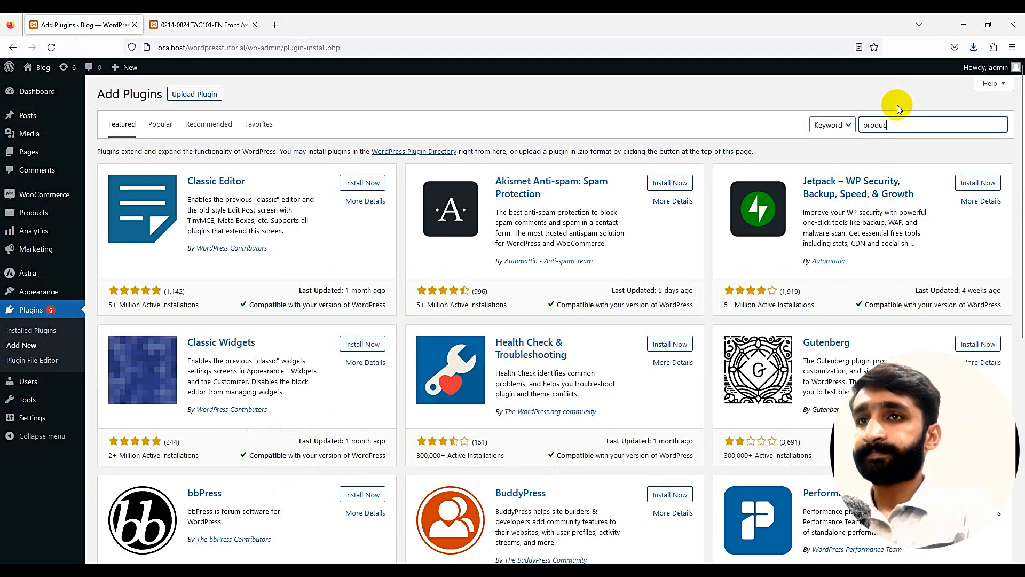
type("t custom")
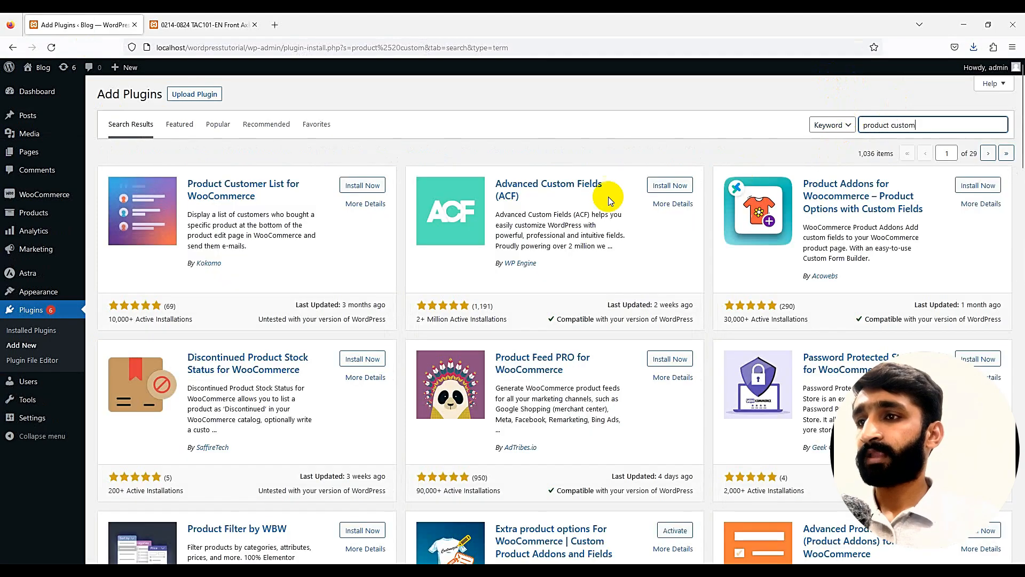
scroll(580, 300, "down", 3)
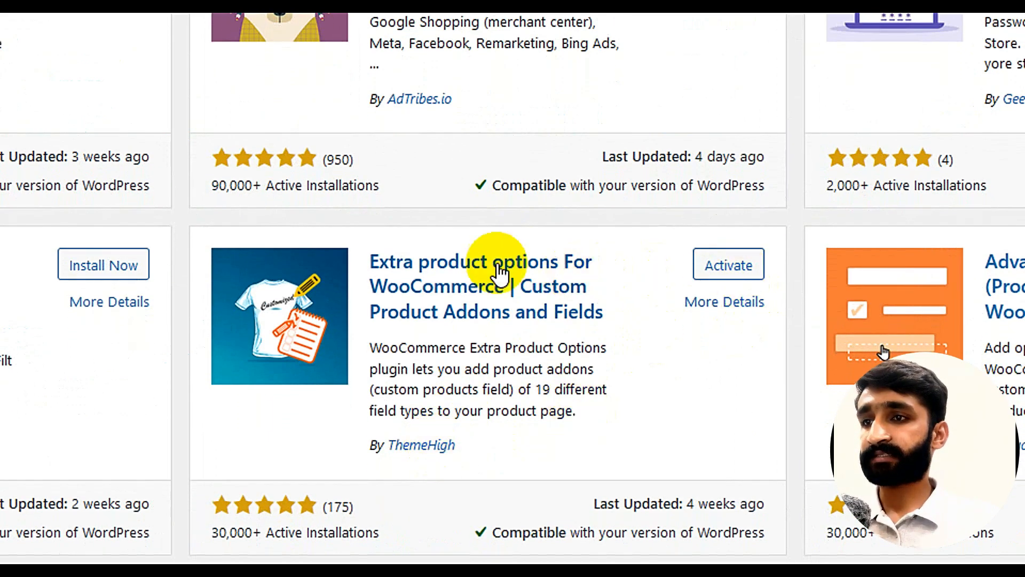
left_click(729, 271)
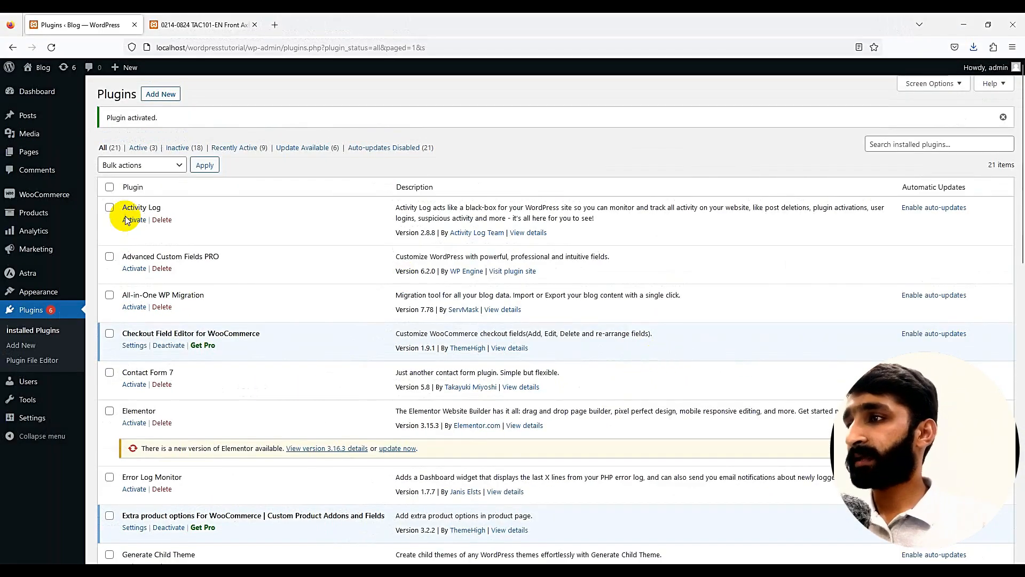
Open the Extra Product Option settings and look at the Front Axle Cap product page for comparison.
mouse_move(58, 202)
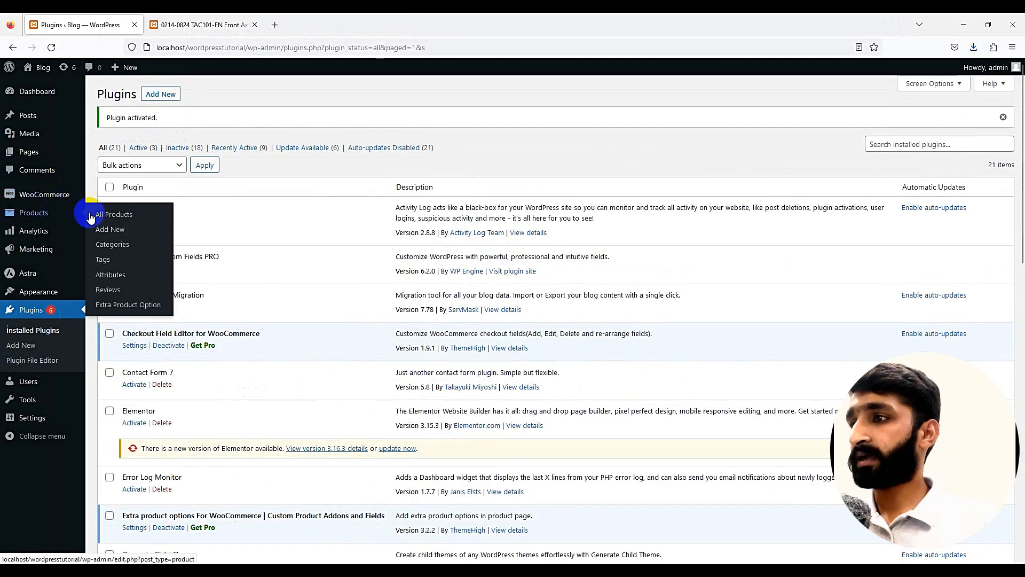
left_click(130, 312)
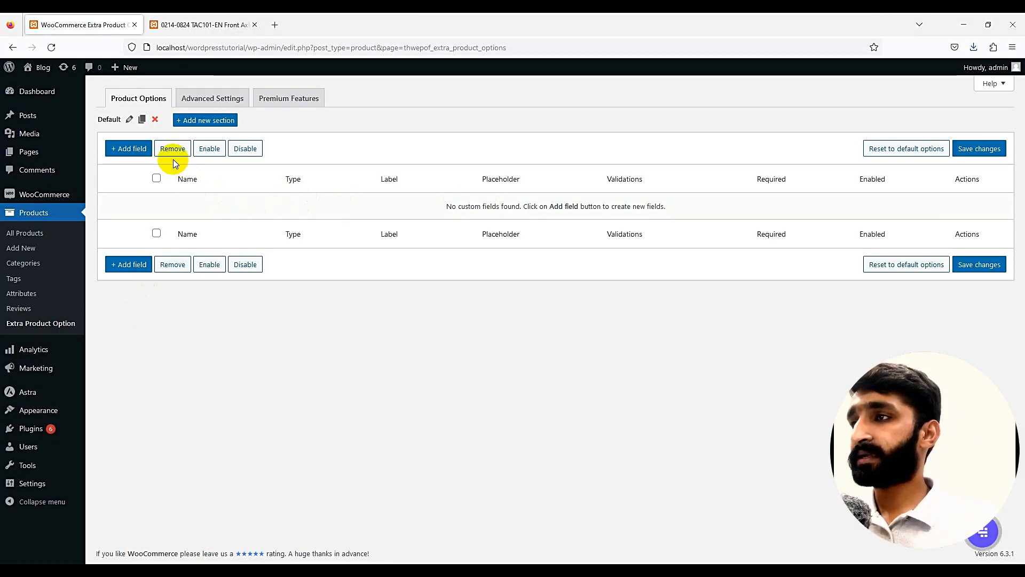
left_click(216, 17)
left_click(73, 22)
left_click(160, 24)
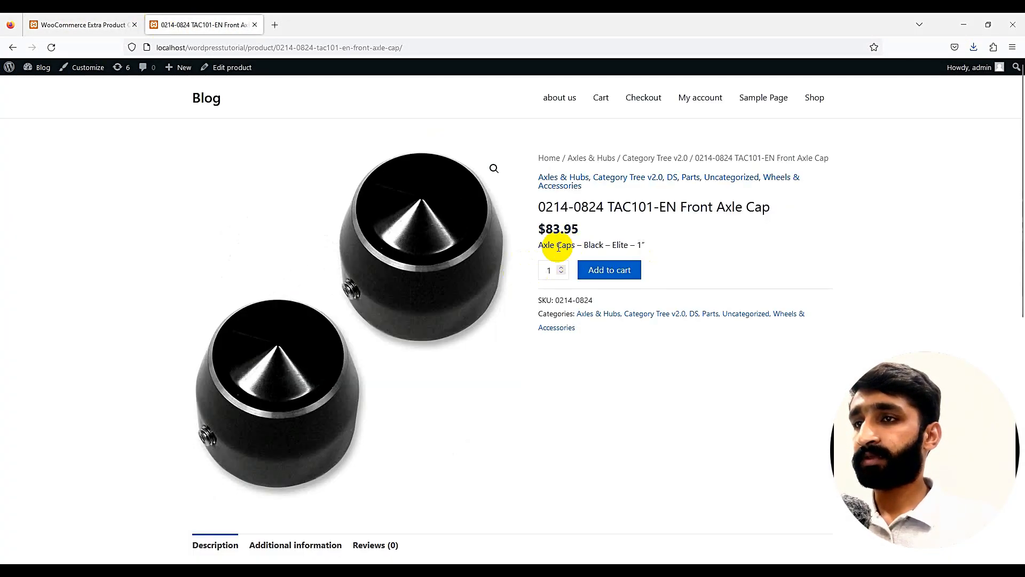
left_click(116, 28)
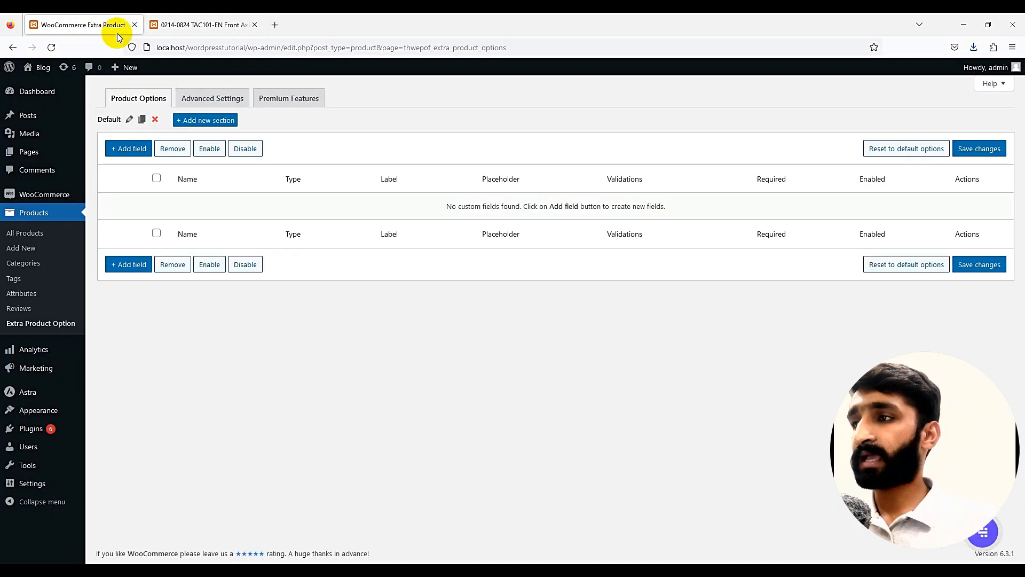
Edit the Default section and set its title to "Extra options".
left_click(129, 119)
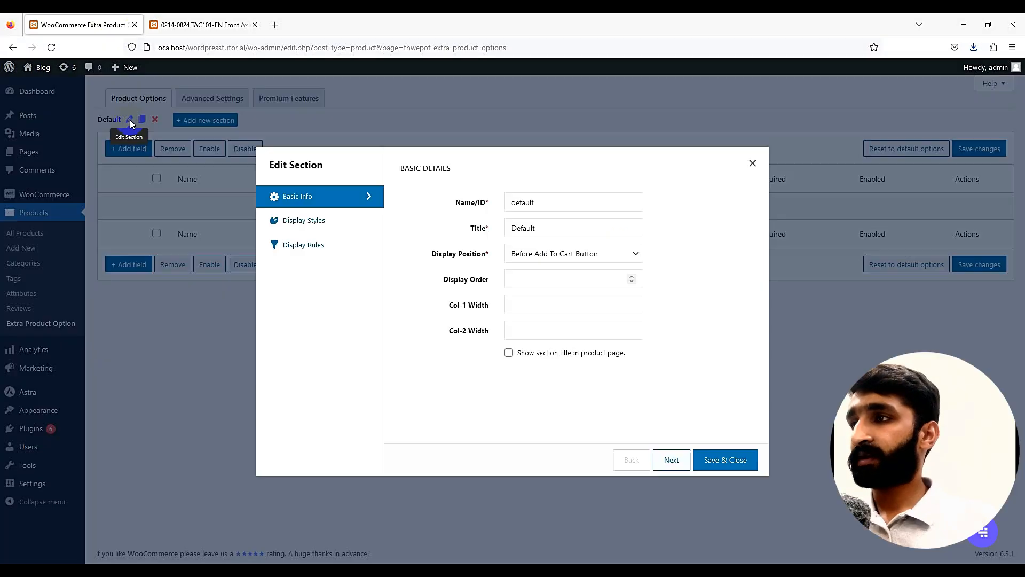
double_click(522, 203)
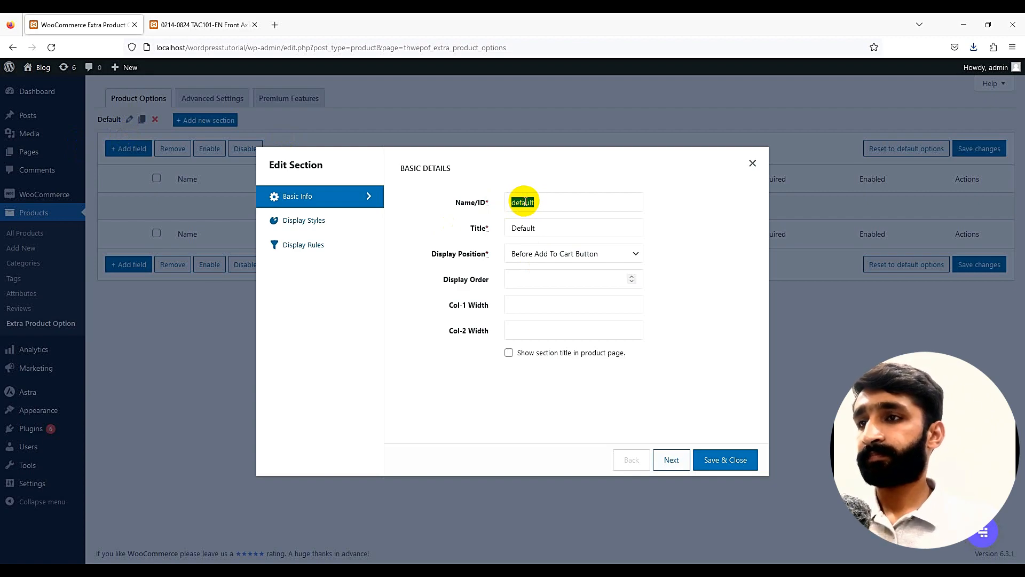
double_click(533, 227)
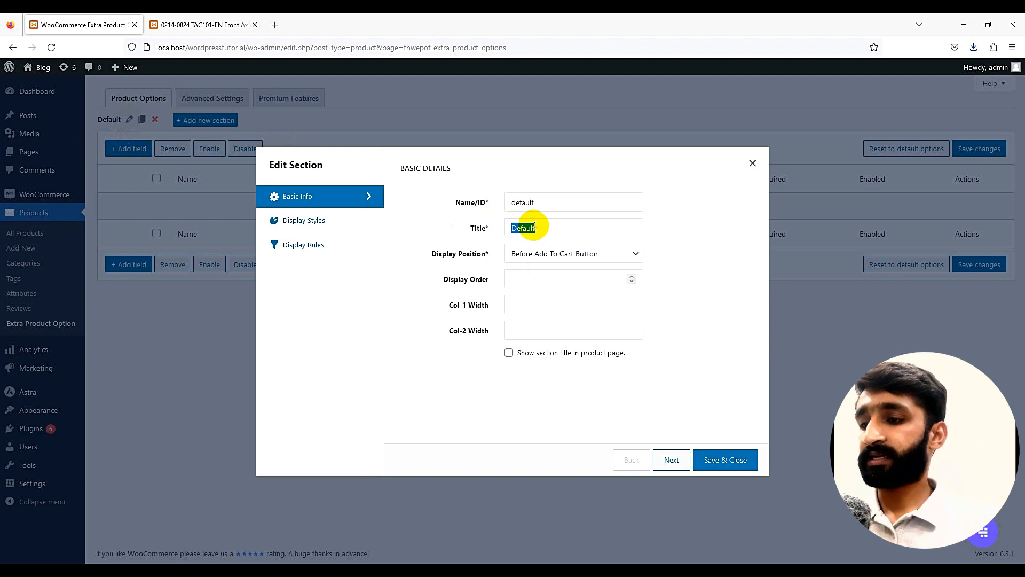
type("Extra opt")
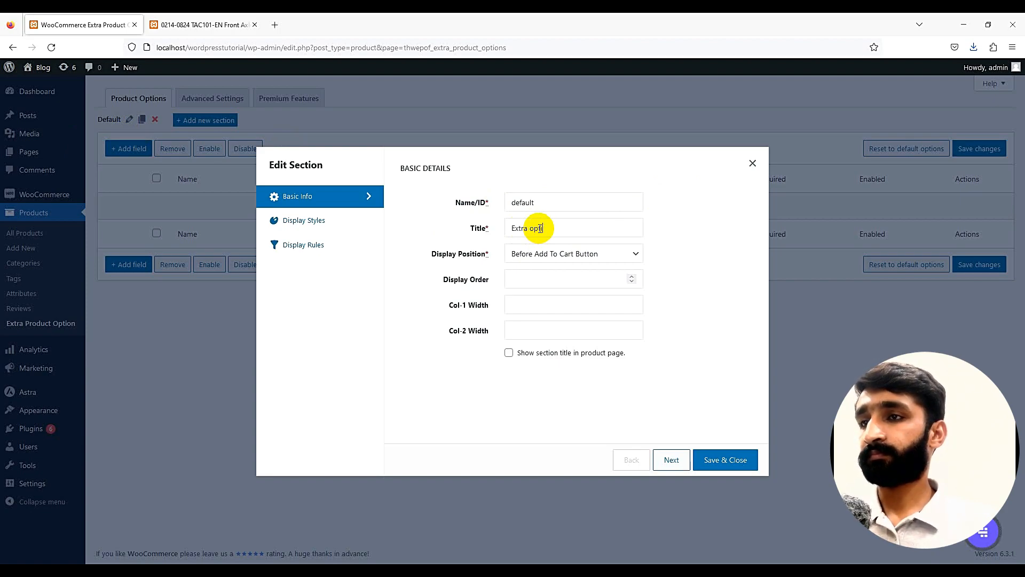
type("s")
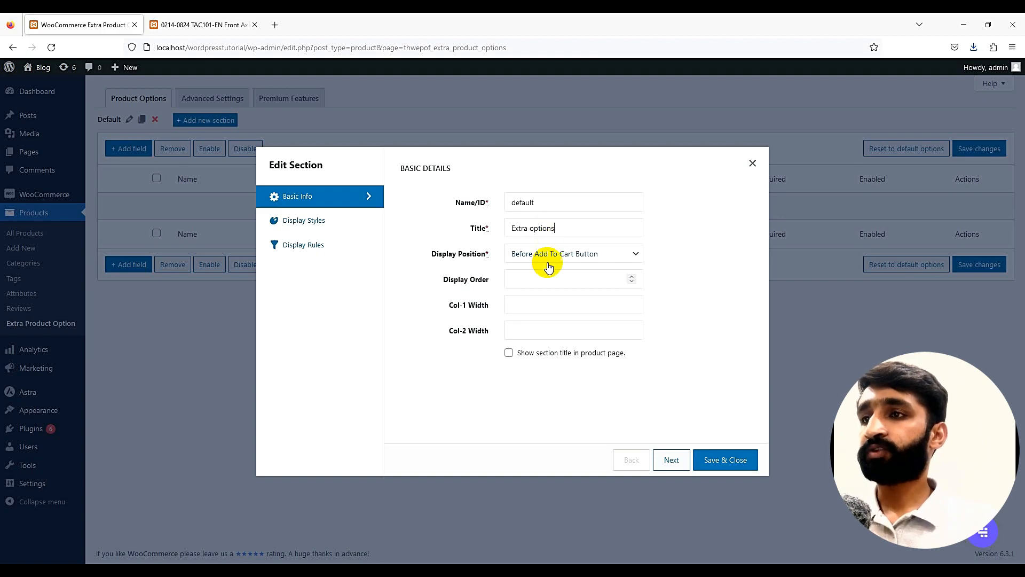
Review the section's display position choices against the product page, along with the display order and column width settings.
left_click(527, 254)
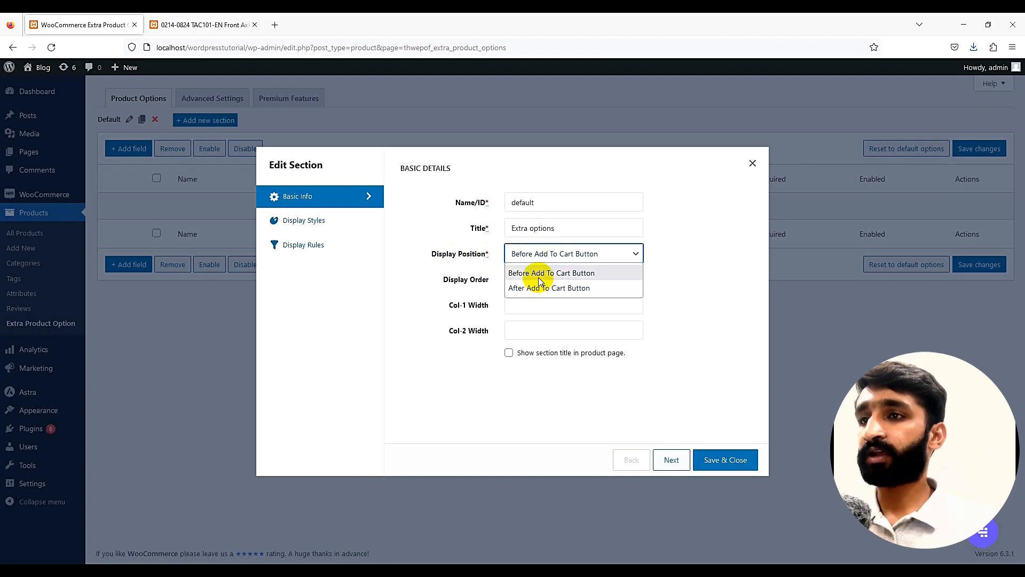
left_click(206, 22)
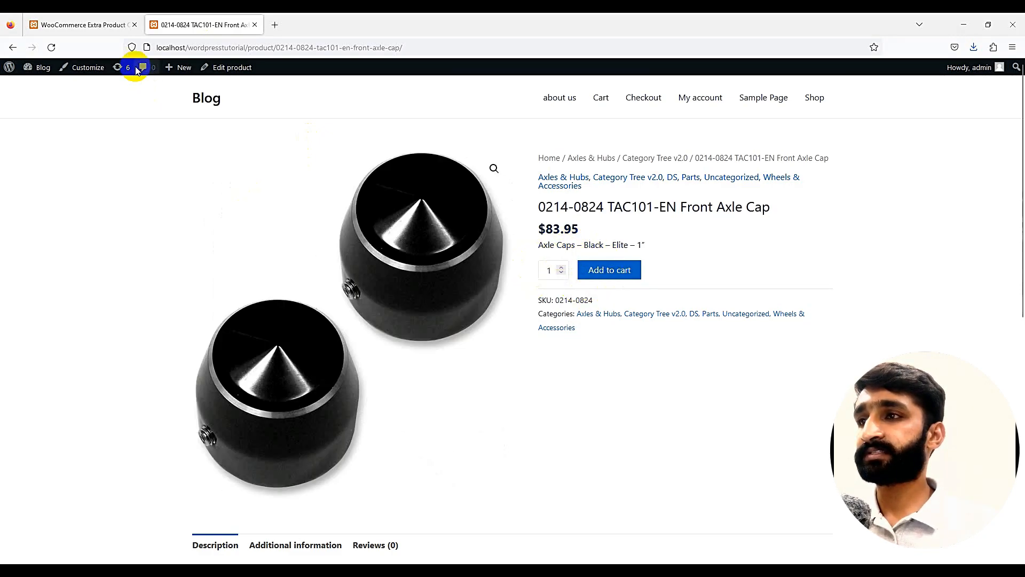
left_click(86, 25)
left_click(573, 261)
left_click(572, 257)
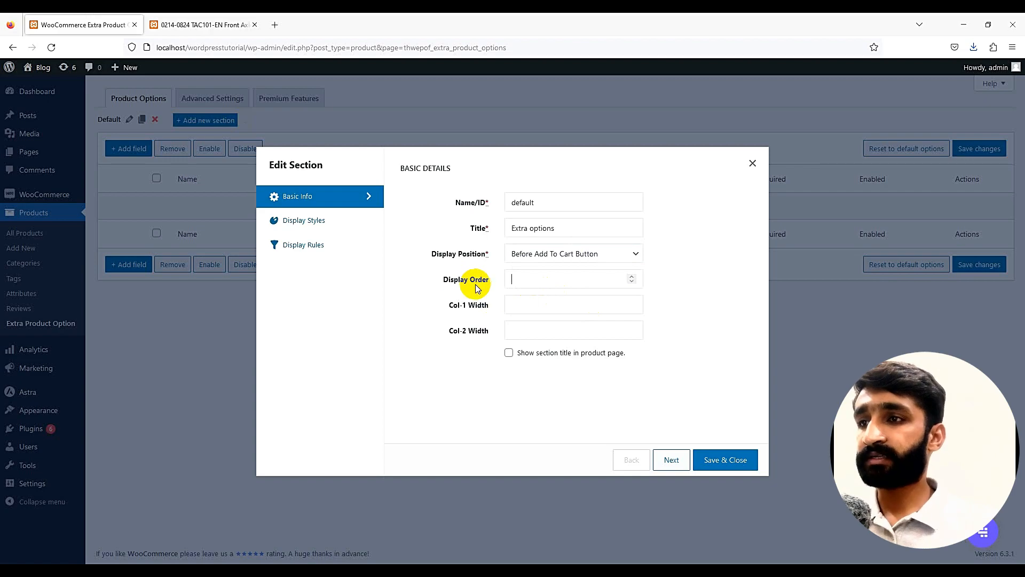
left_click_drag(490, 308, 486, 330)
triple_click(467, 305)
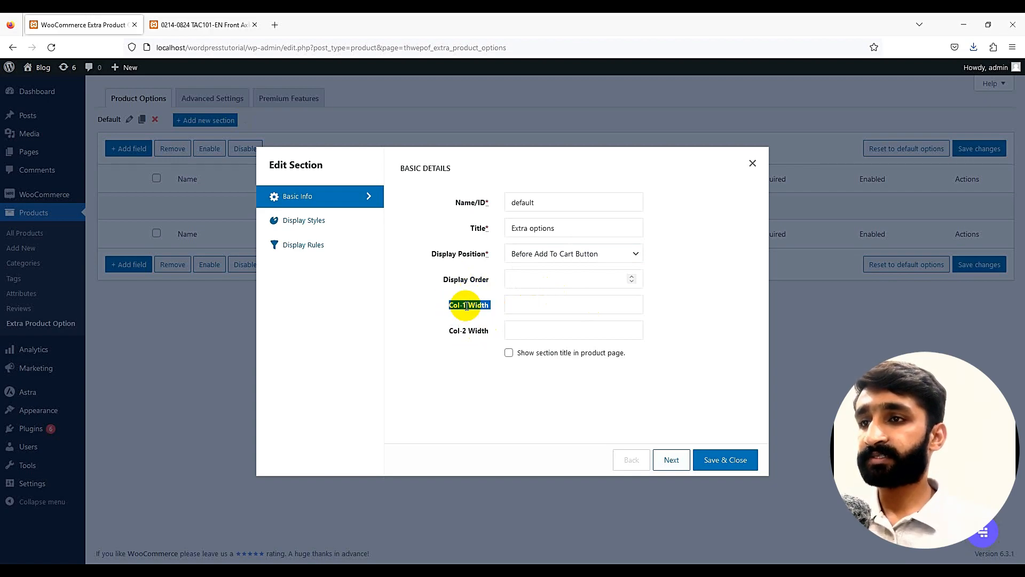
left_click(514, 308)
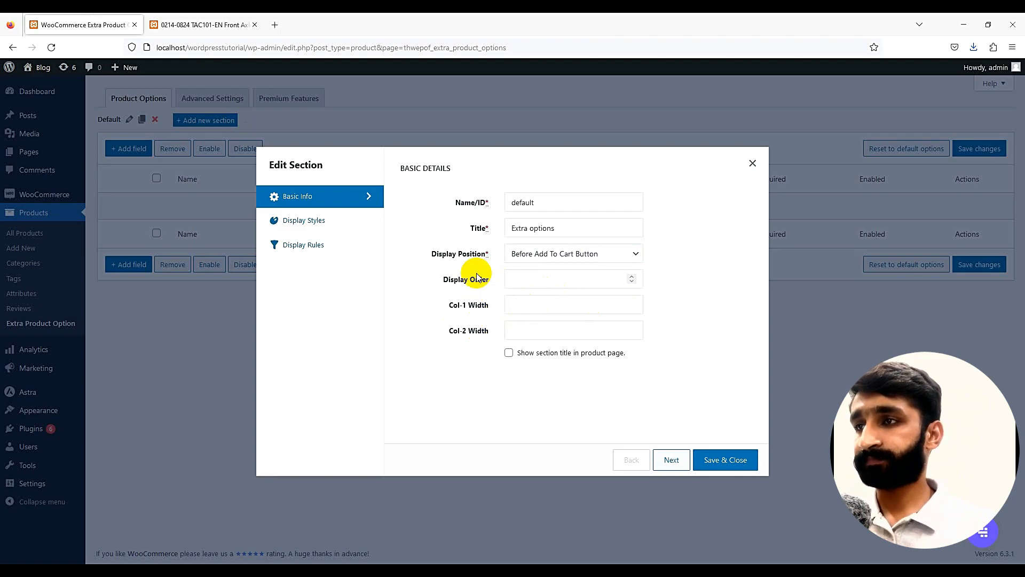
In the section's display styles, set the title color to #f94747 and the title type to H4.
left_click(310, 227)
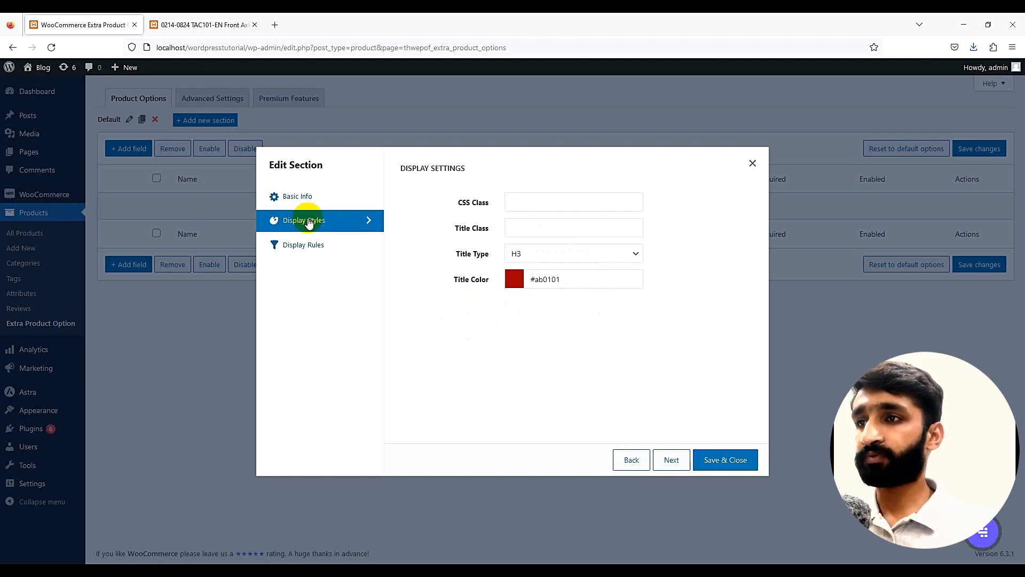
left_click(516, 282)
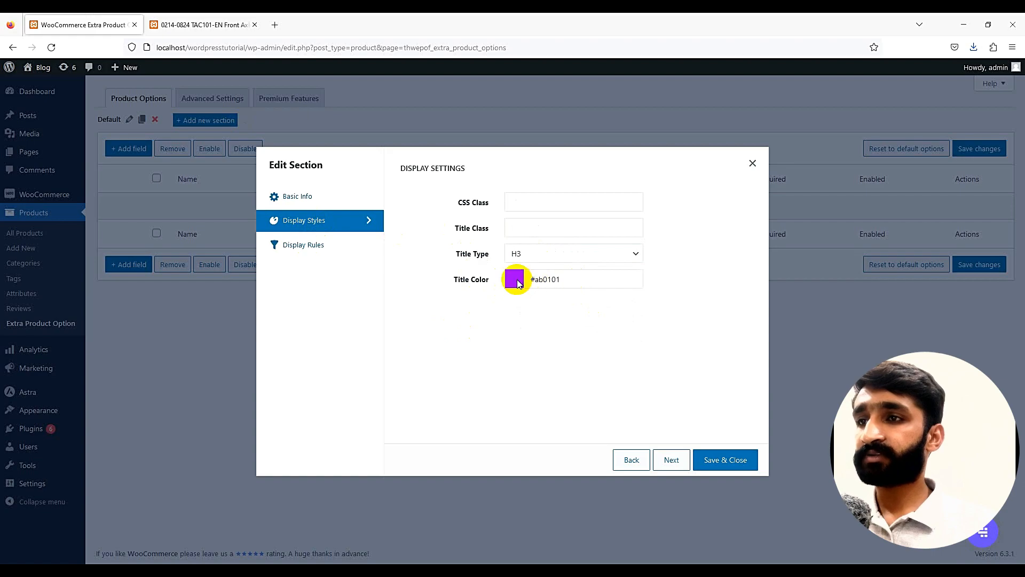
left_click(553, 279)
left_click_drag(560, 319, 581, 324)
left_click(561, 253)
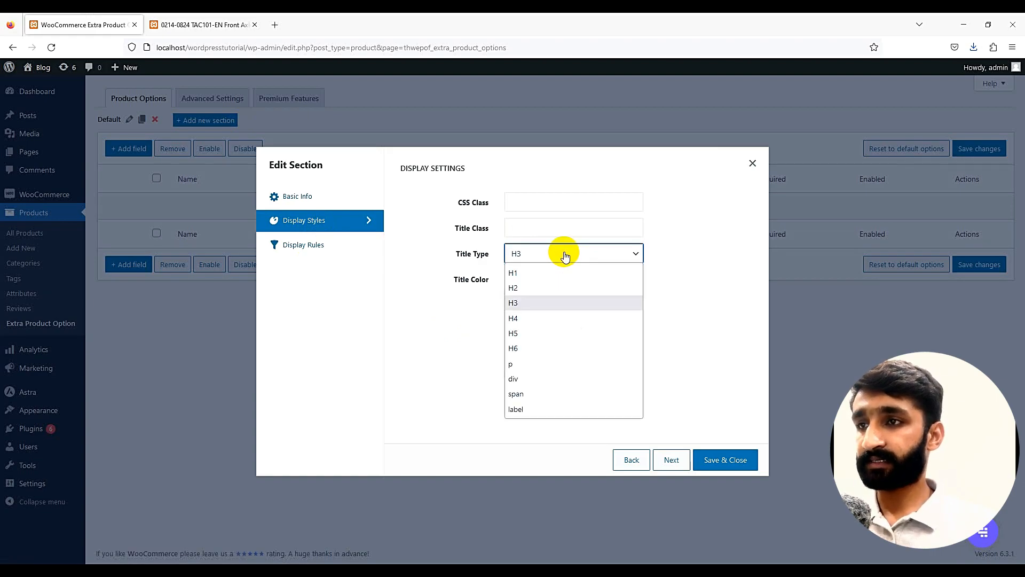
left_click(544, 315)
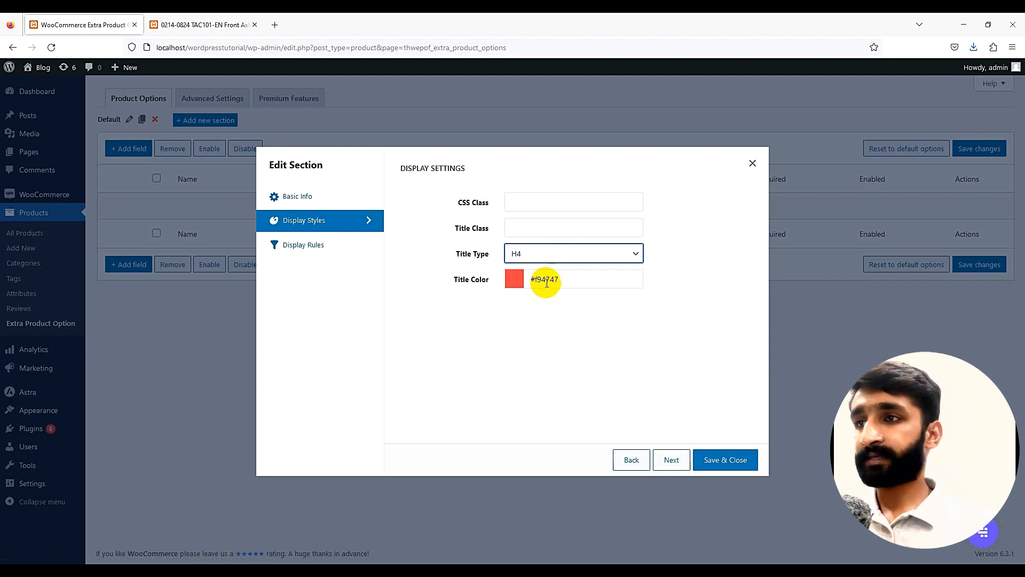
left_click(513, 221)
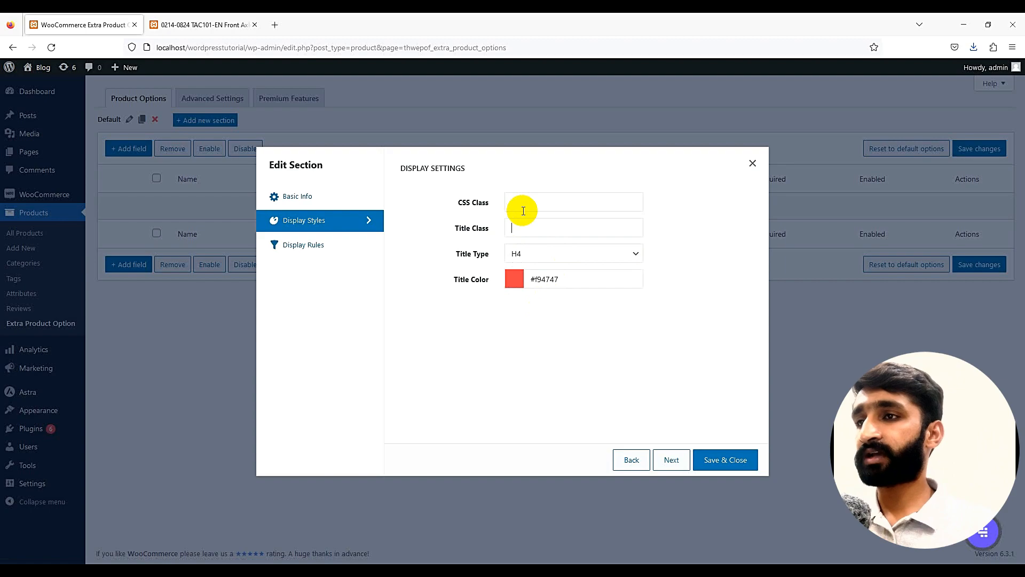
Clear the section's existing display rule and start a new one using Product with the Equals to/ In operator.
left_click(330, 248)
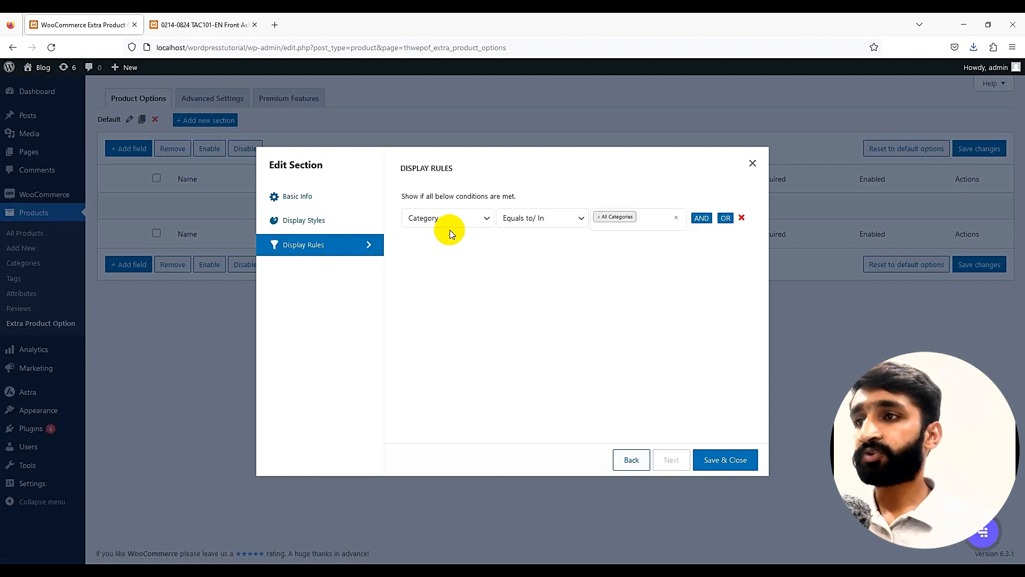
left_click(742, 218)
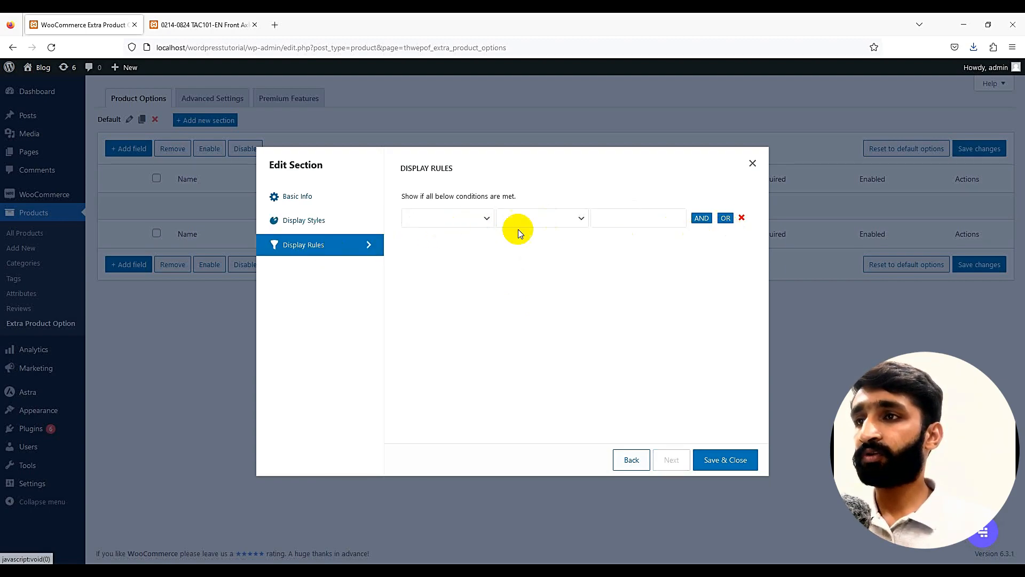
left_click(478, 222)
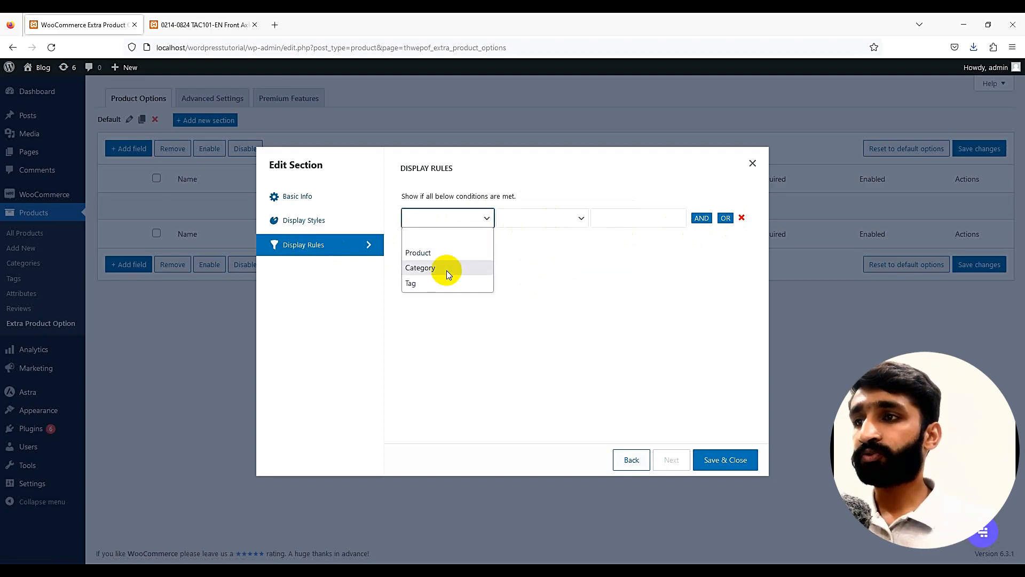
left_click(445, 253)
left_click(540, 220)
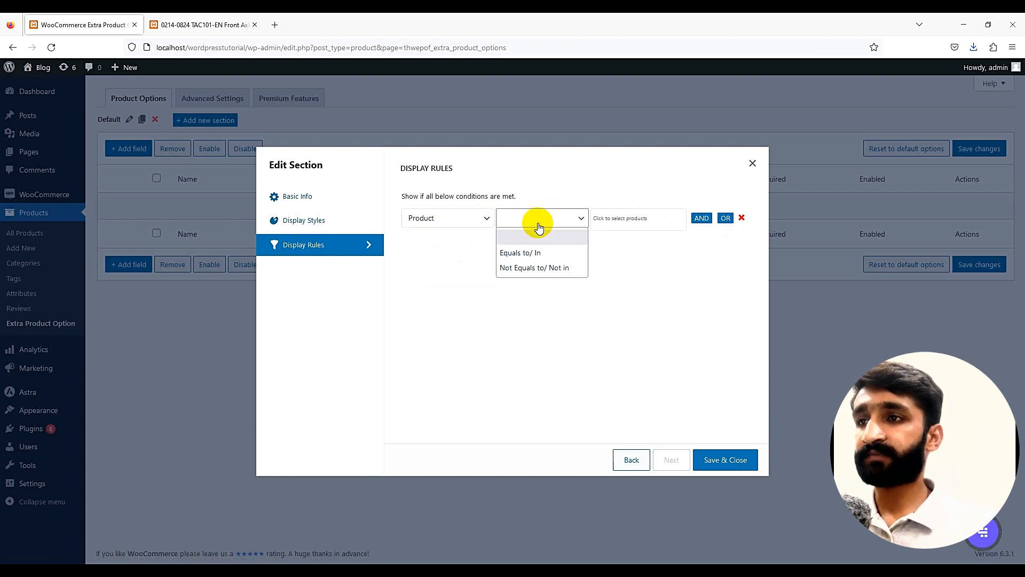
left_click(537, 255)
left_click(632, 226)
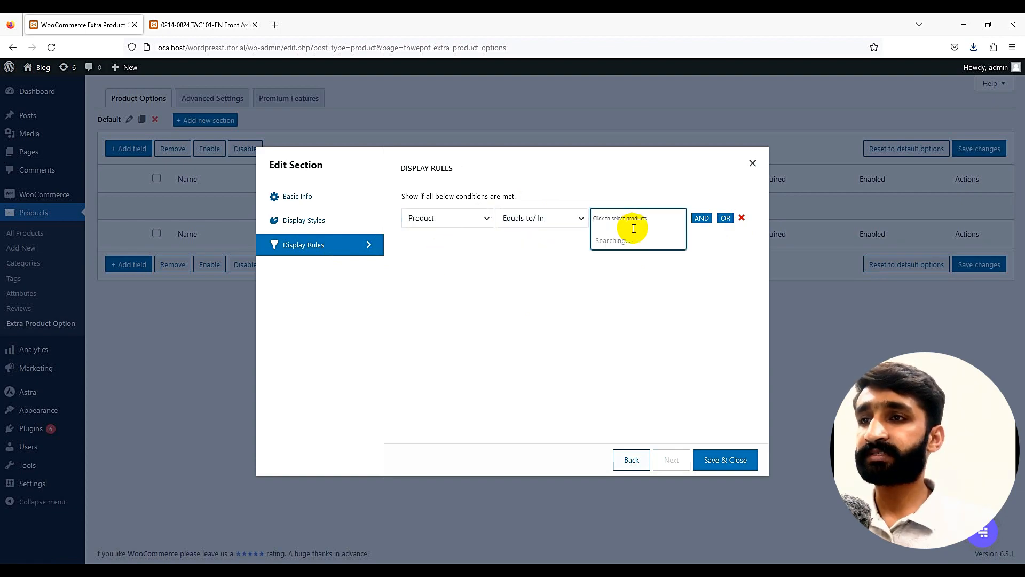
Try basing the display rule on Tag instead of Product.
left_click(458, 219)
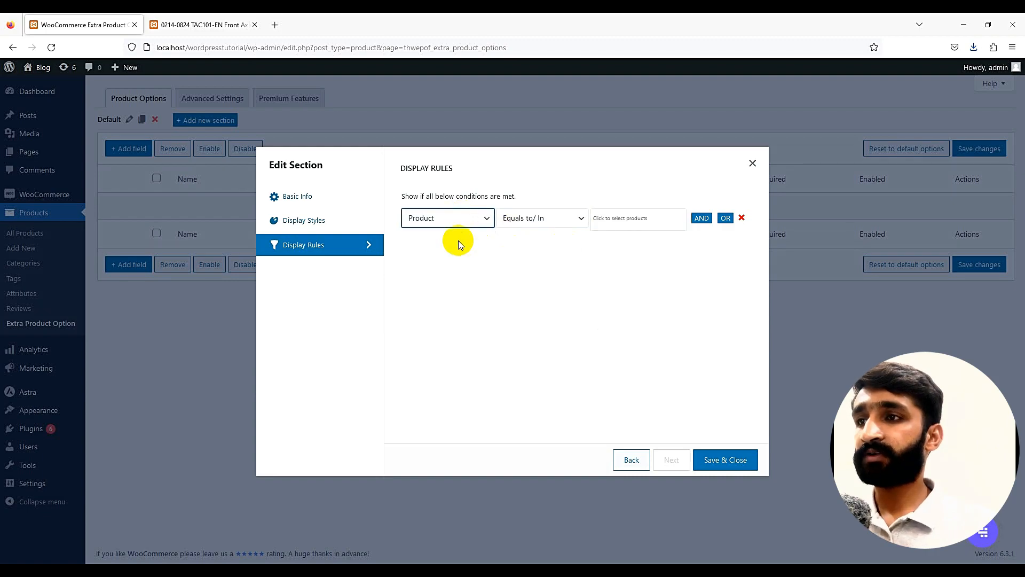
left_click(436, 281)
left_click(617, 217)
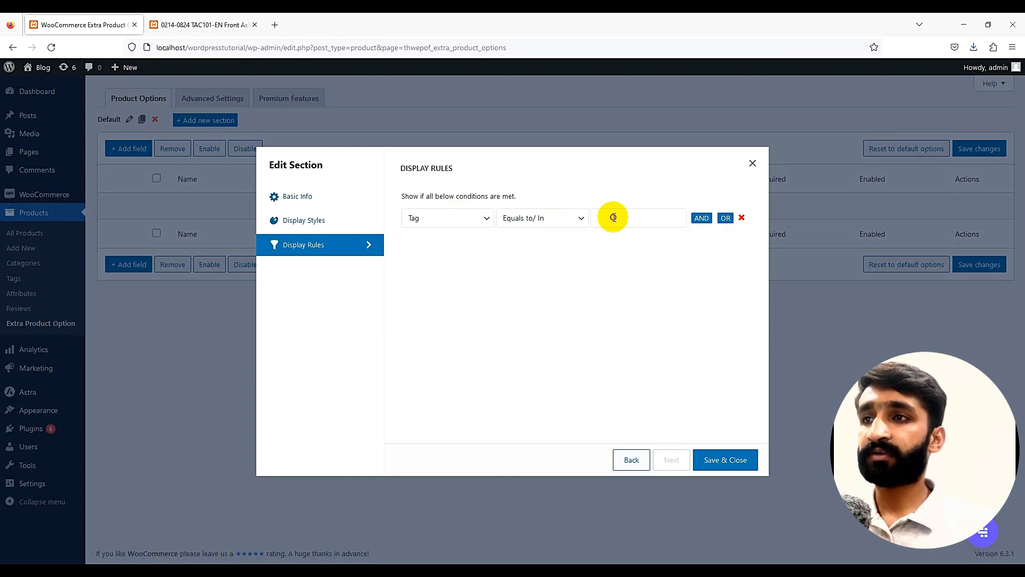
Base the display rule on Category and select All Categories as its value.
left_click(476, 223)
left_click(444, 274)
left_click(657, 217)
scroll(640, 289, "down", 2)
scroll(630, 300, "up", 5)
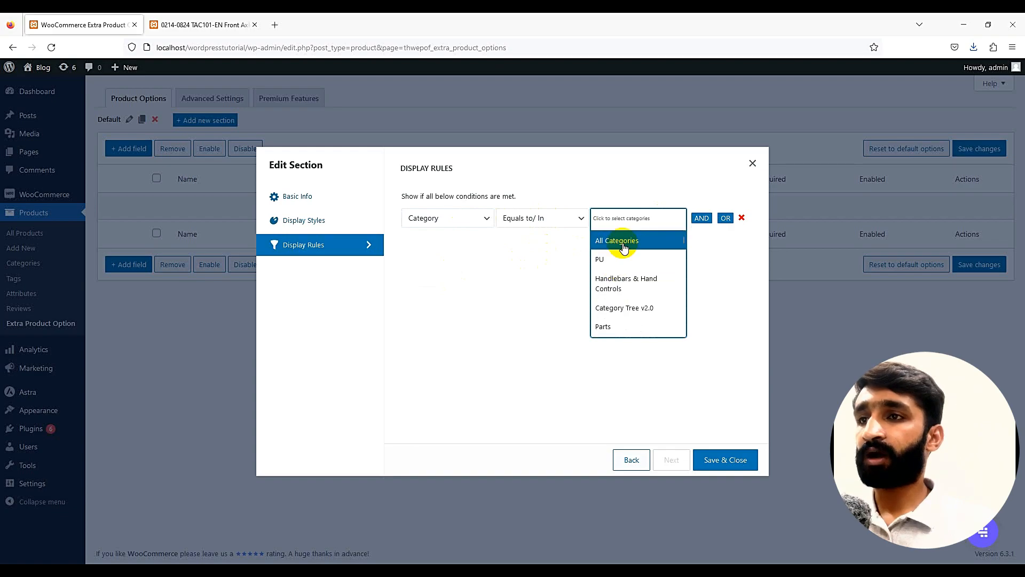
left_click(624, 246)
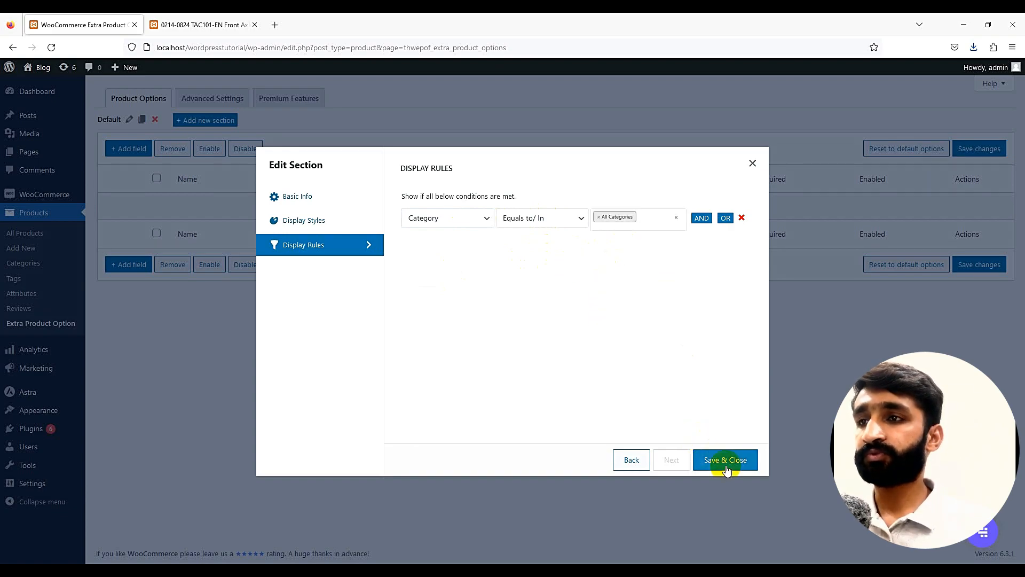
Try a second AND condition in the section's display rules, remove it again, and save the section.
left_click(706, 220)
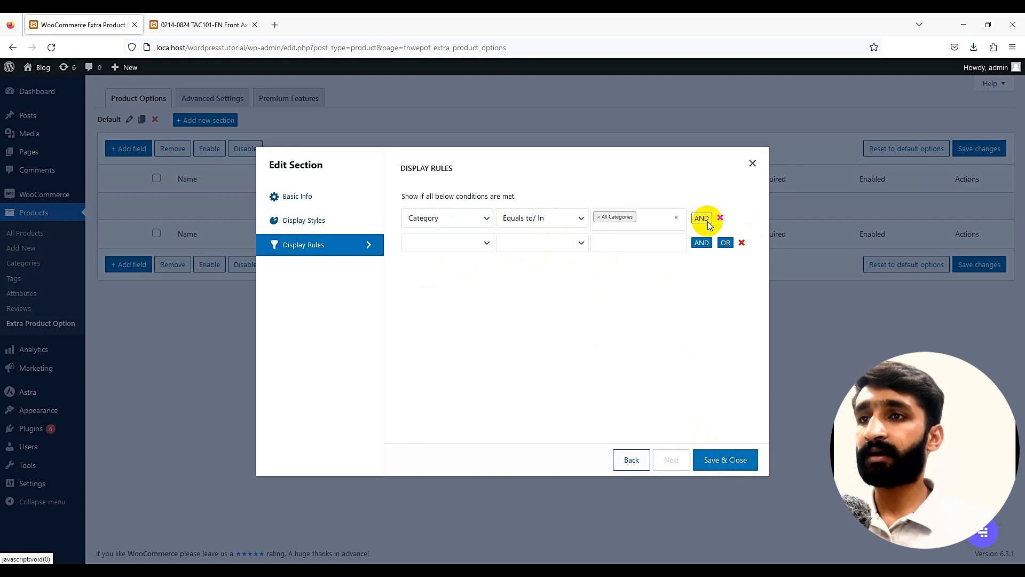
left_click(741, 243)
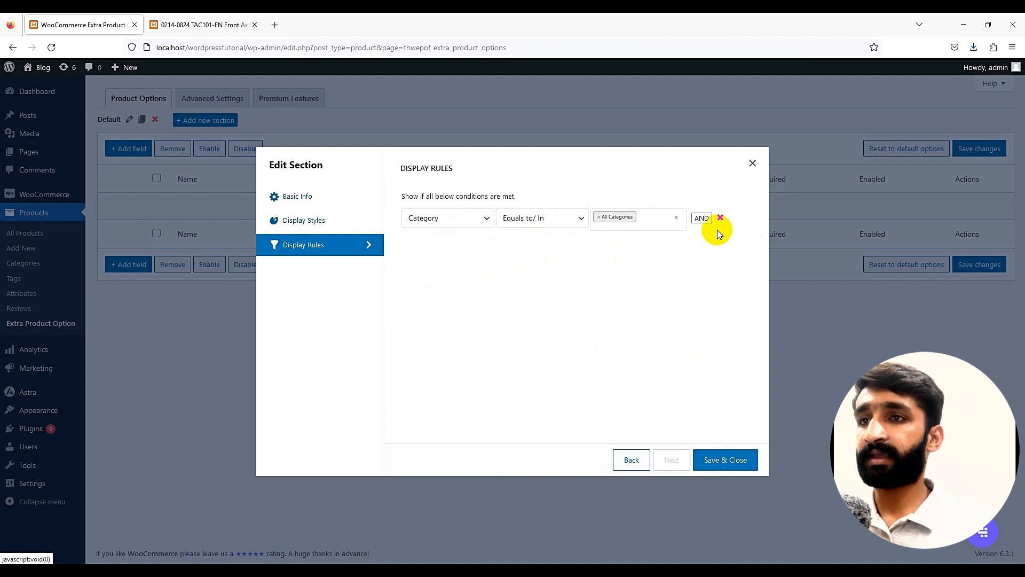
left_click(716, 455)
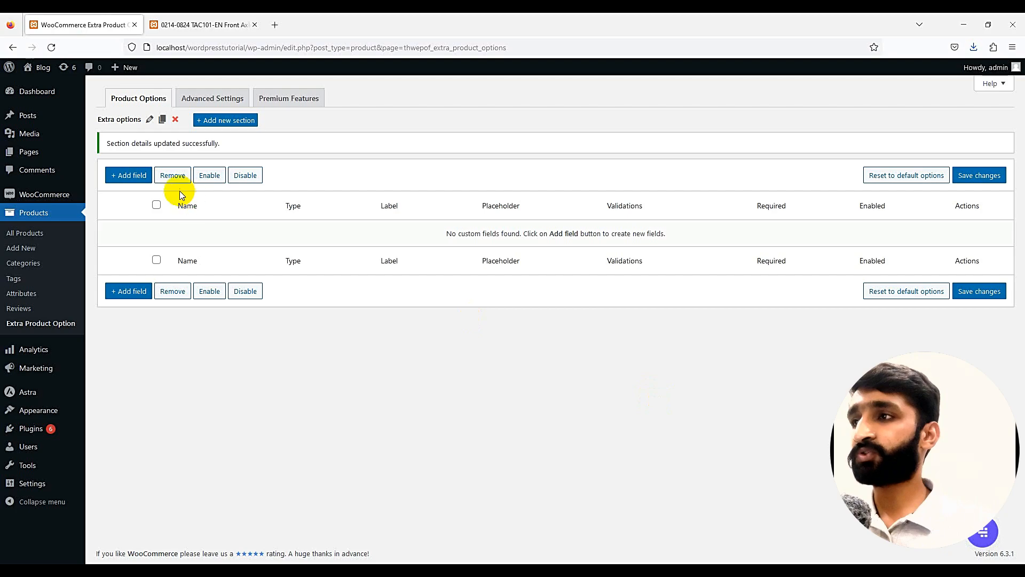
Add a new field of type Text to the Extra options section and name it custom_text.
left_click(136, 181)
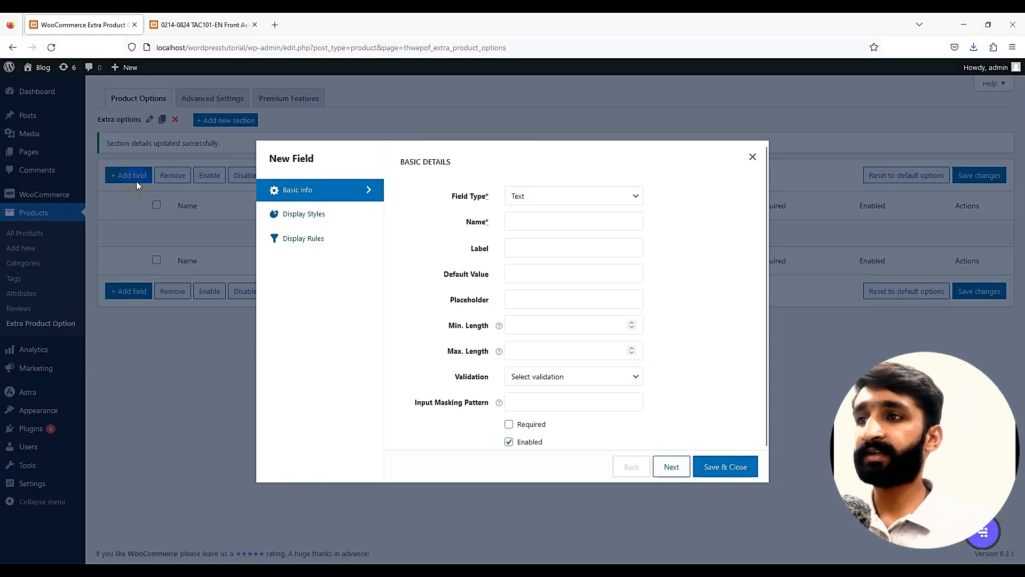
left_click(517, 198)
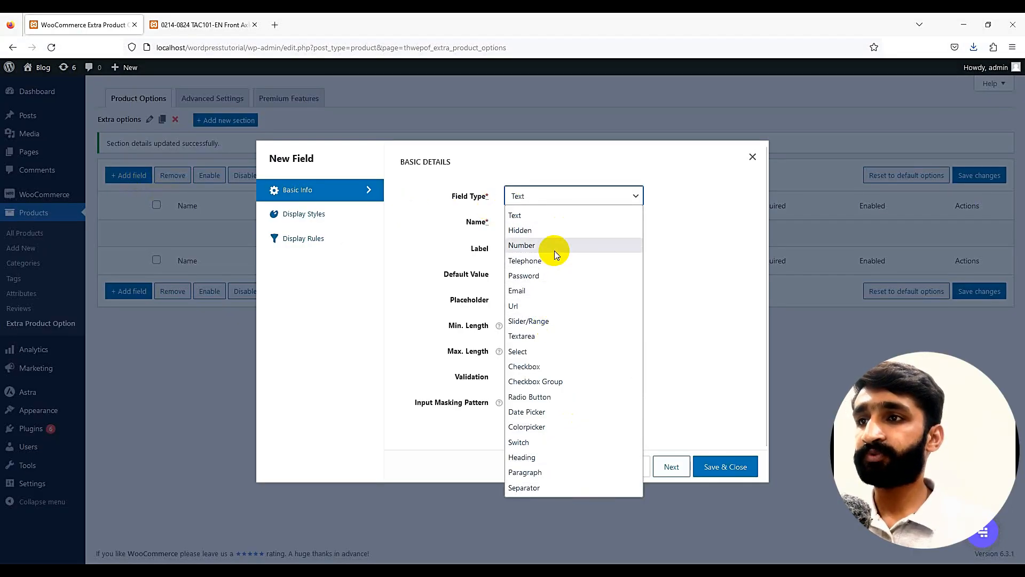
left_click(553, 215)
left_click(521, 221)
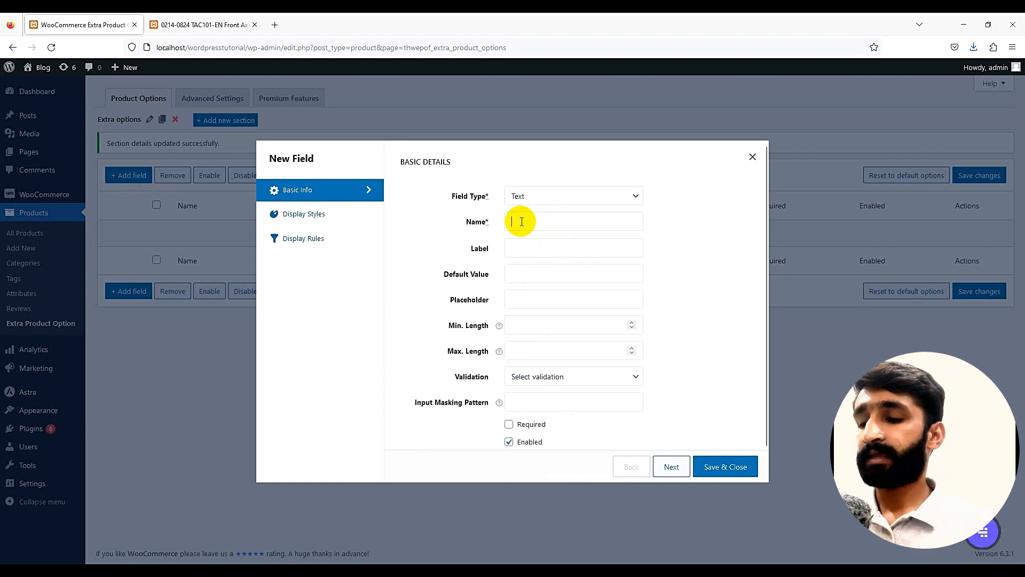
type("c")
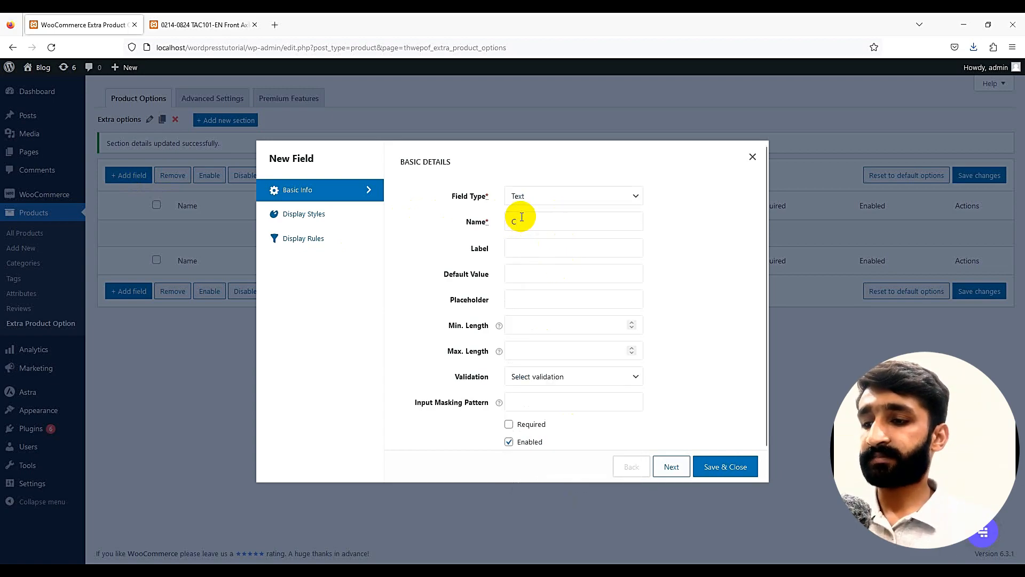
type("ustom")
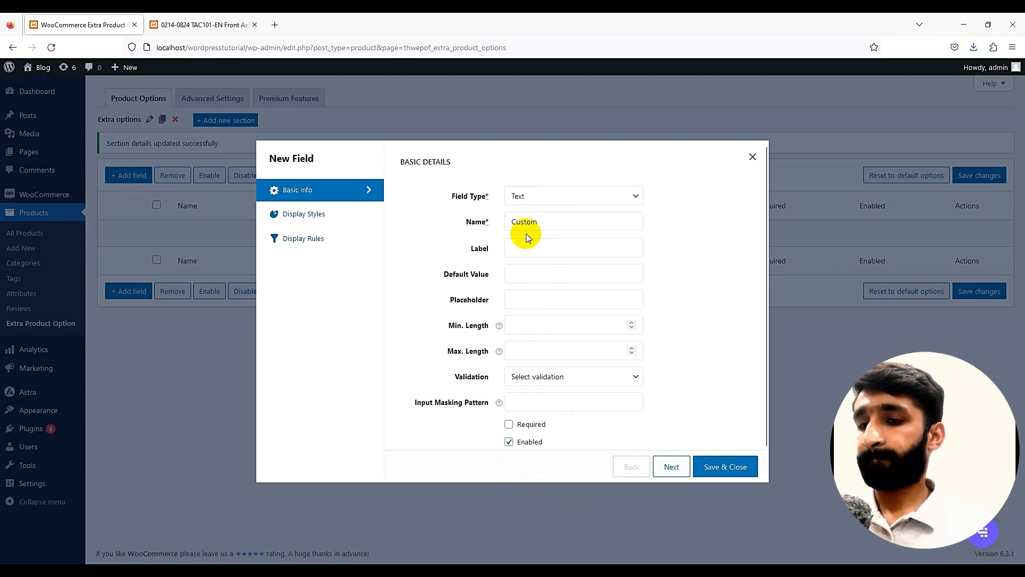
key("BackSpace")
key("BackSpace")
key("BackSpace")
key("BackSpace")
type("c")
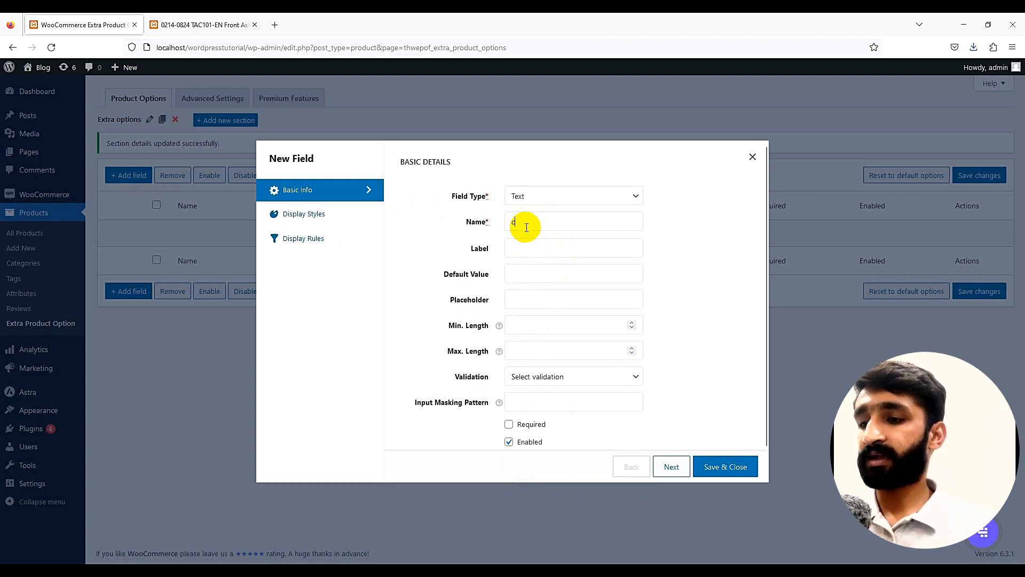
type("ustom")
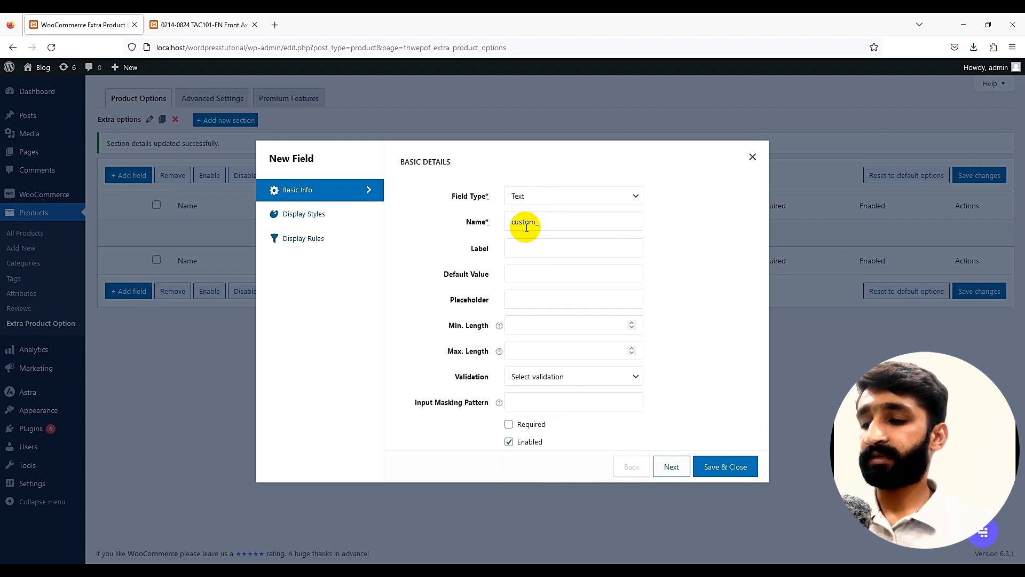
type("_text")
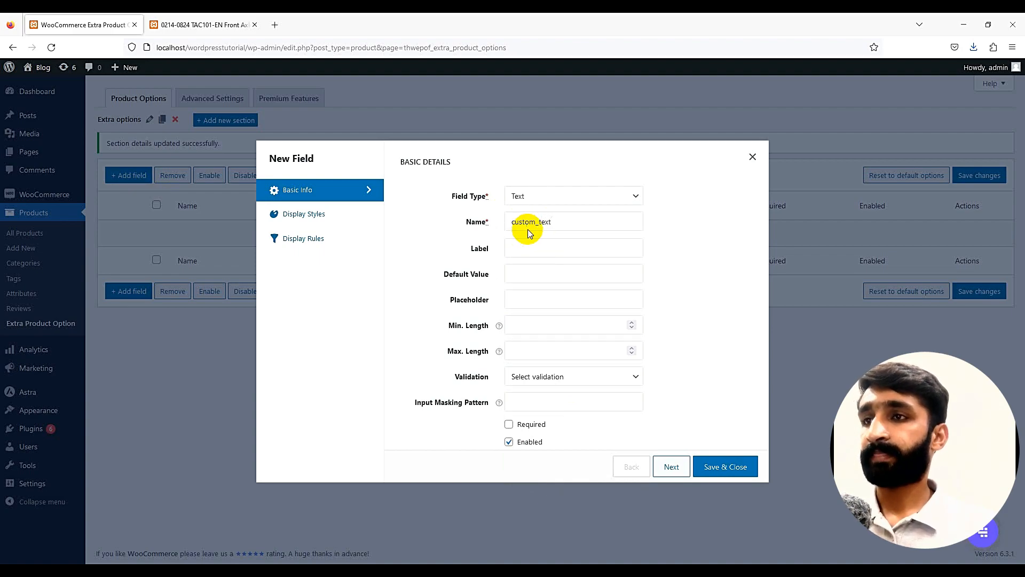
Enter Custom Text as the new field's label and leave its default value empty.
left_click(533, 245)
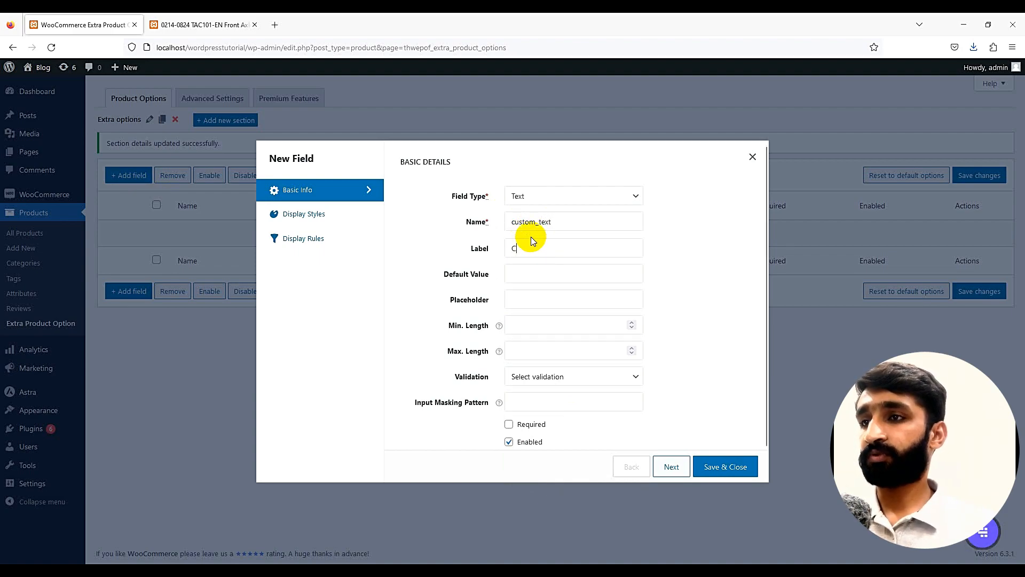
type("Custom Text")
left_click(525, 275)
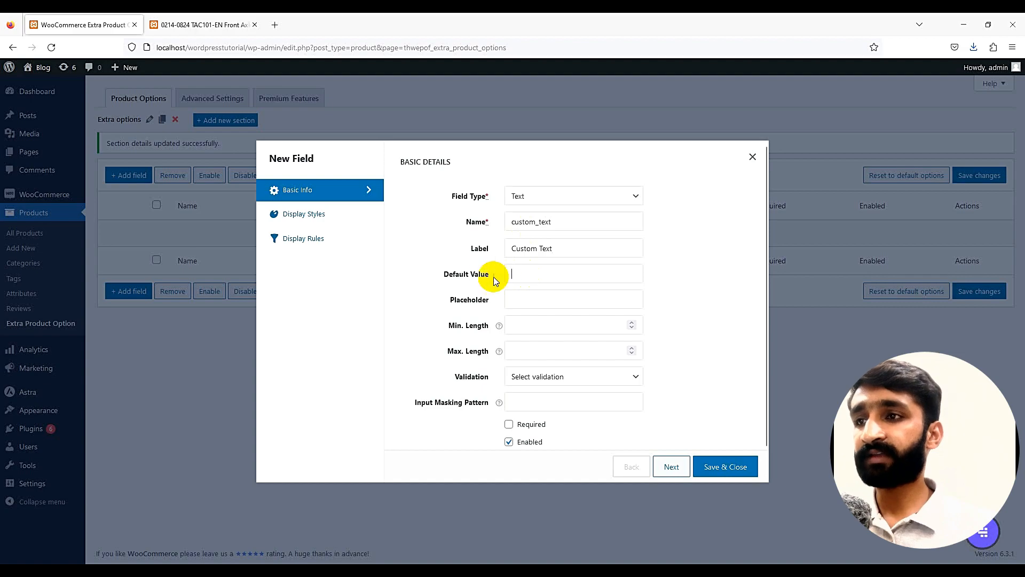
Set the field's minimum length to 1 and maximum length to 20, with no validation selected.
scroll(519, 320, "down", 1)
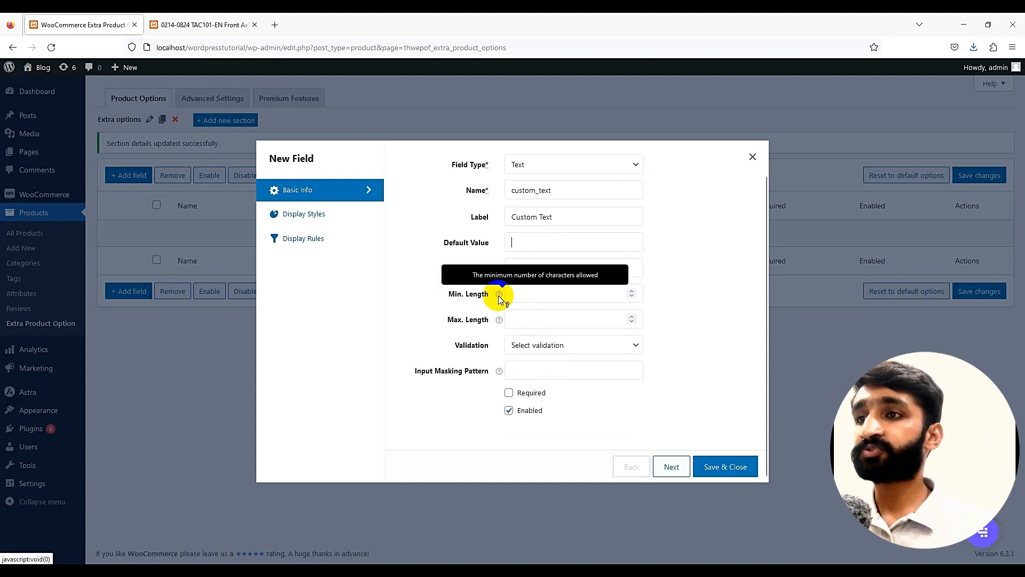
left_click(534, 295)
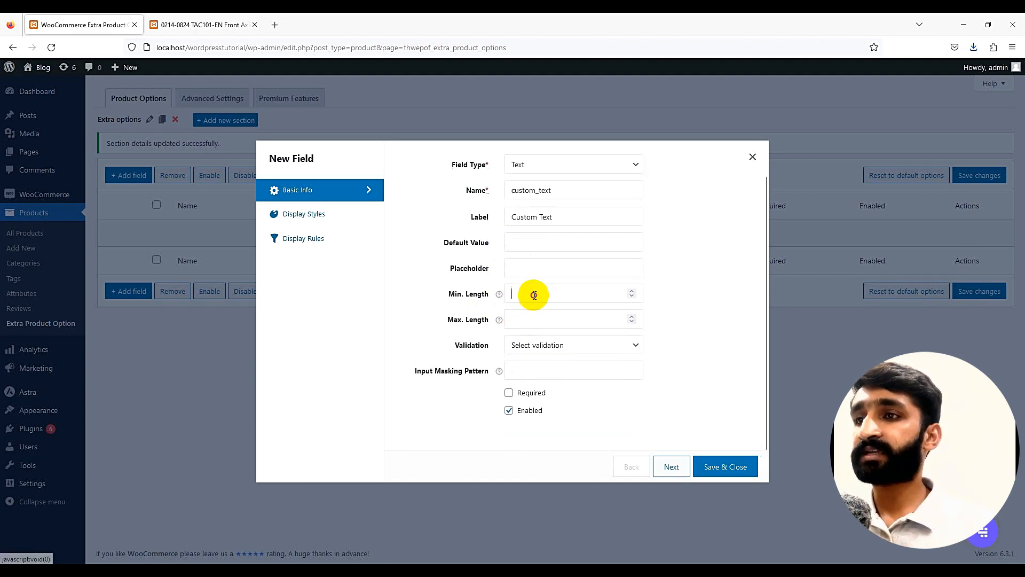
left_click(525, 319)
type("20")
left_click(524, 342)
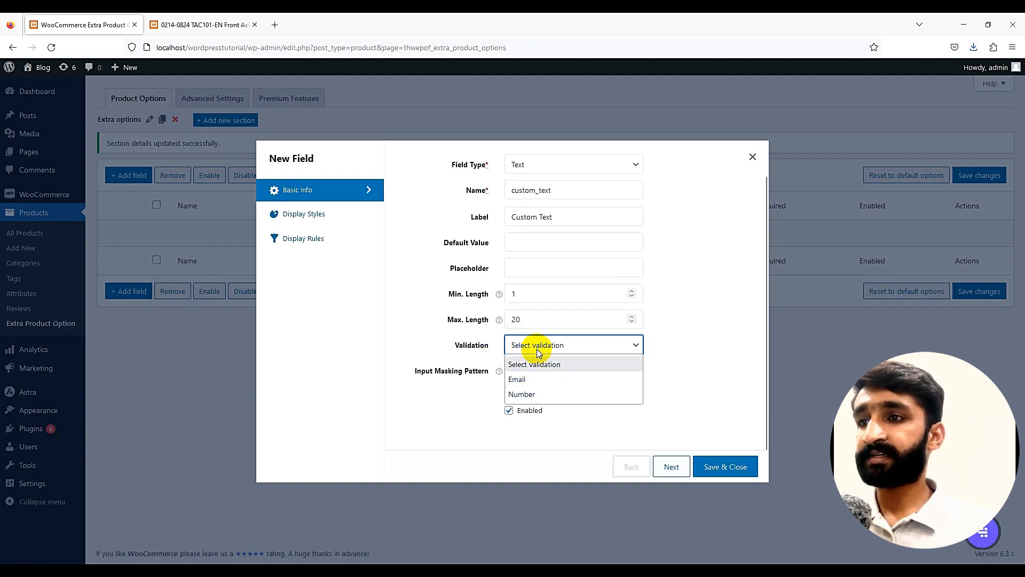
left_click(543, 363)
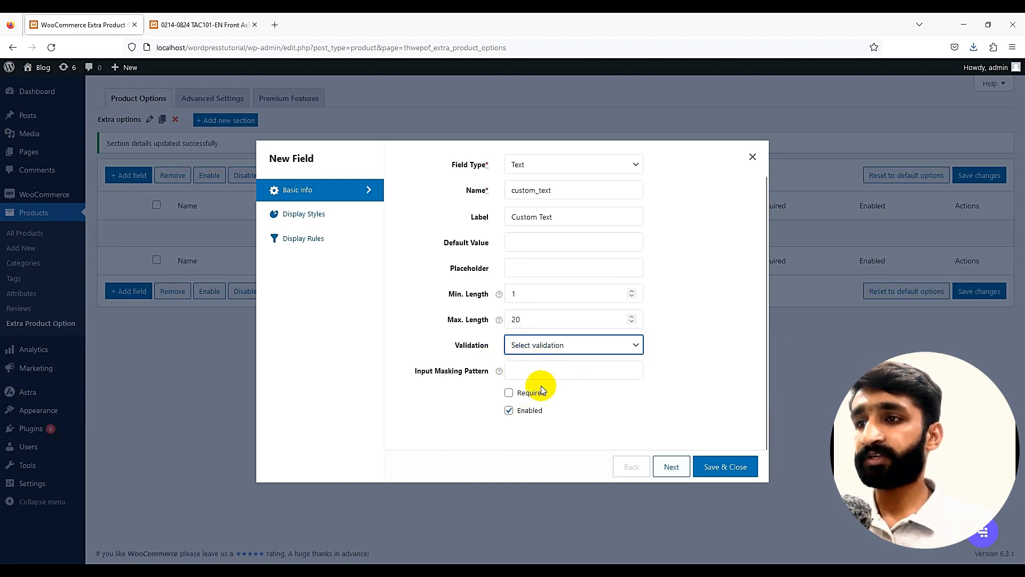
left_click(513, 394)
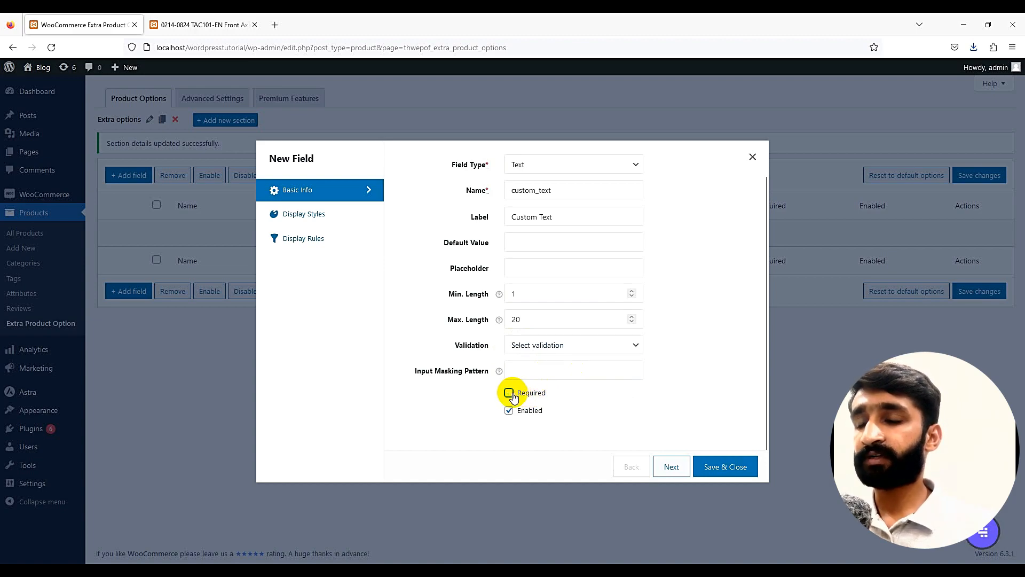
Leave the field's display rules blank and set its label position to Above field.
left_click(329, 212)
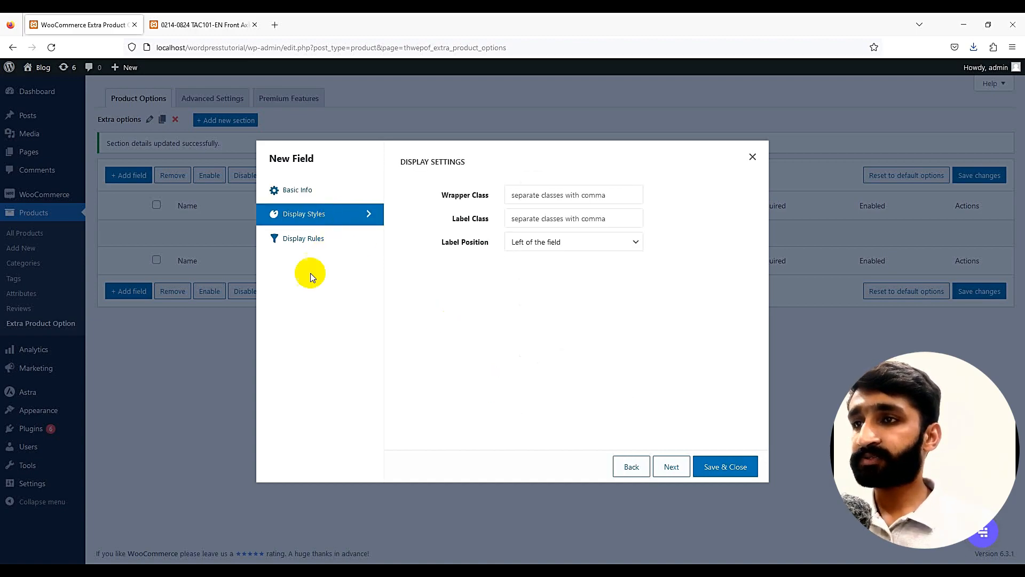
left_click(288, 240)
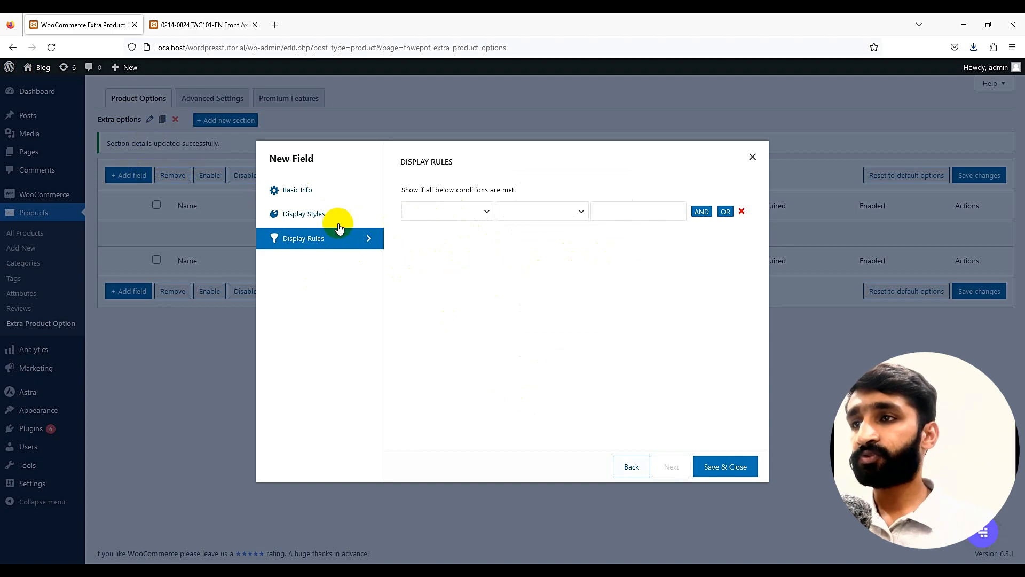
left_click(446, 214)
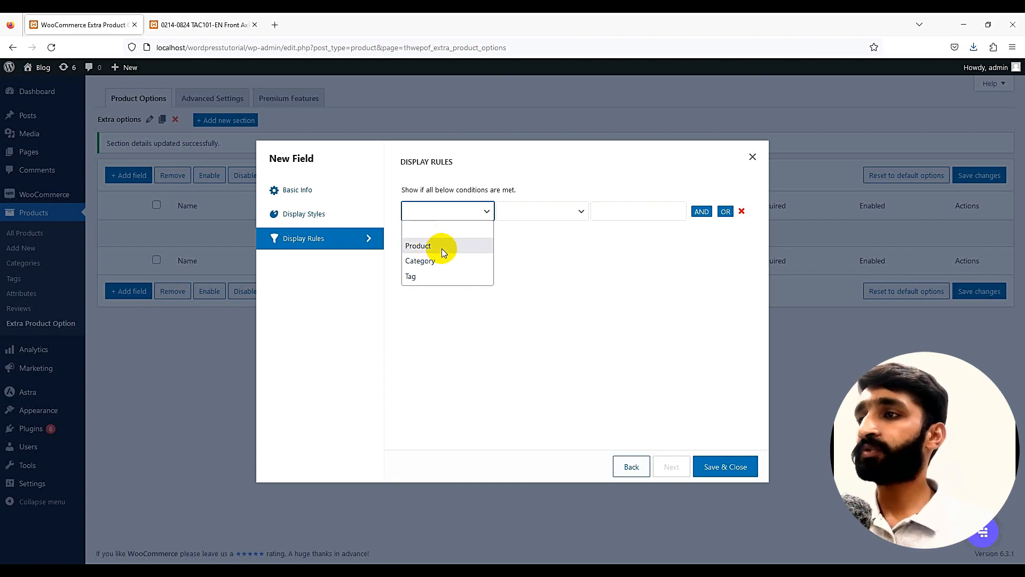
left_click(313, 218)
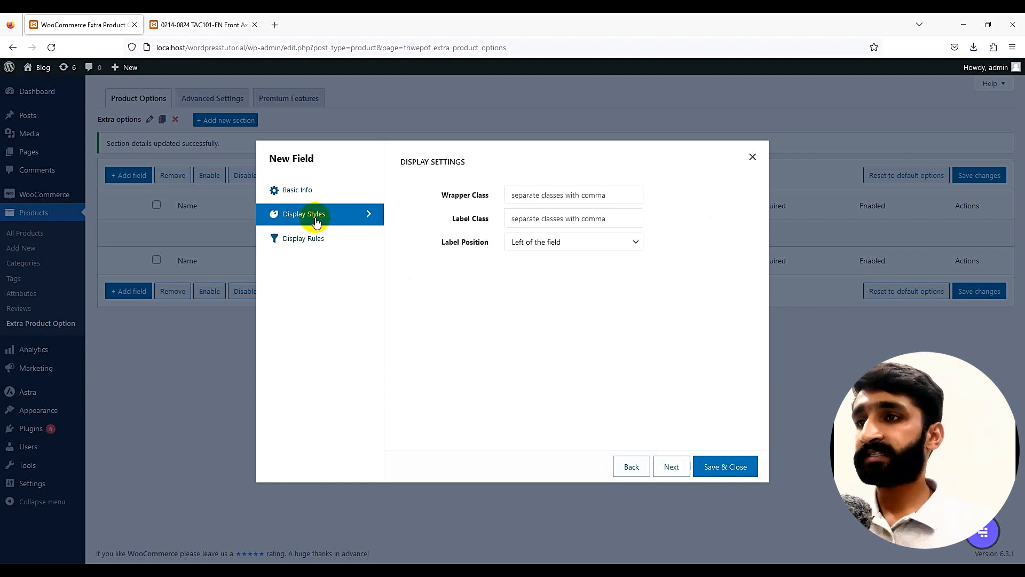
triple_click(464, 223)
left_click(514, 243)
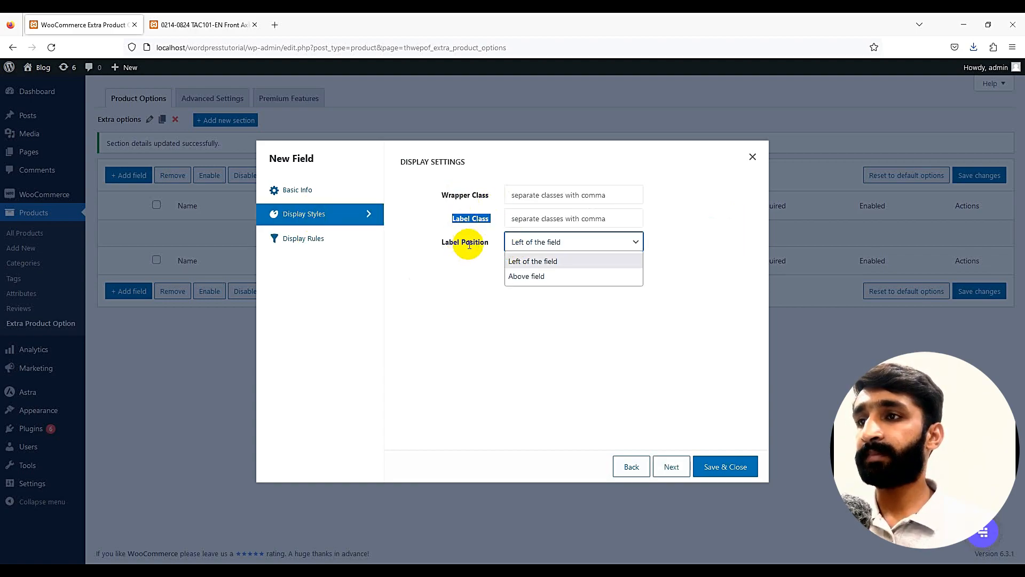
left_click(527, 276)
Make the custom_text field required in its basic details and save the field.
left_click(295, 191)
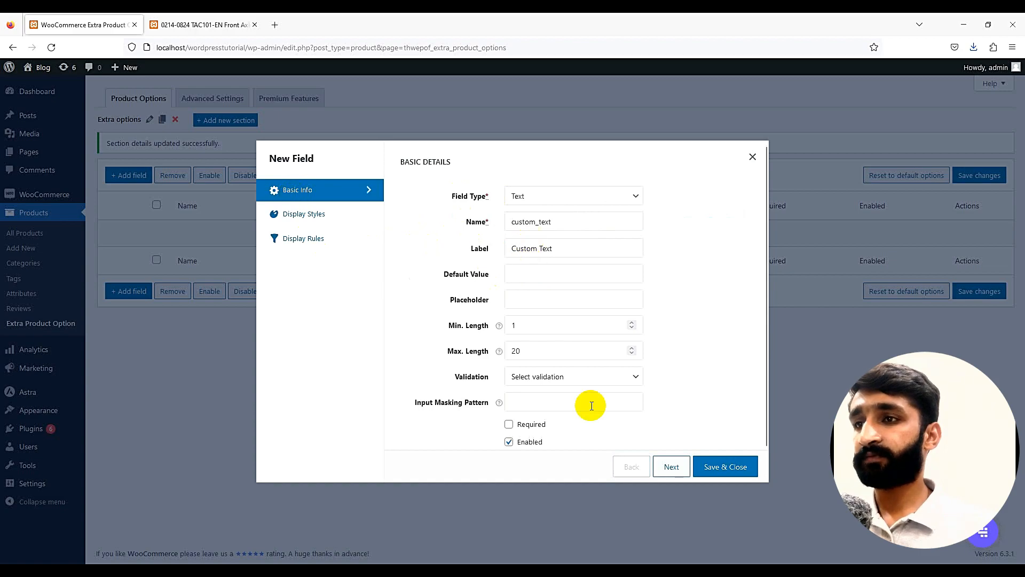
scroll(579, 389, "down", 1)
left_click(525, 393)
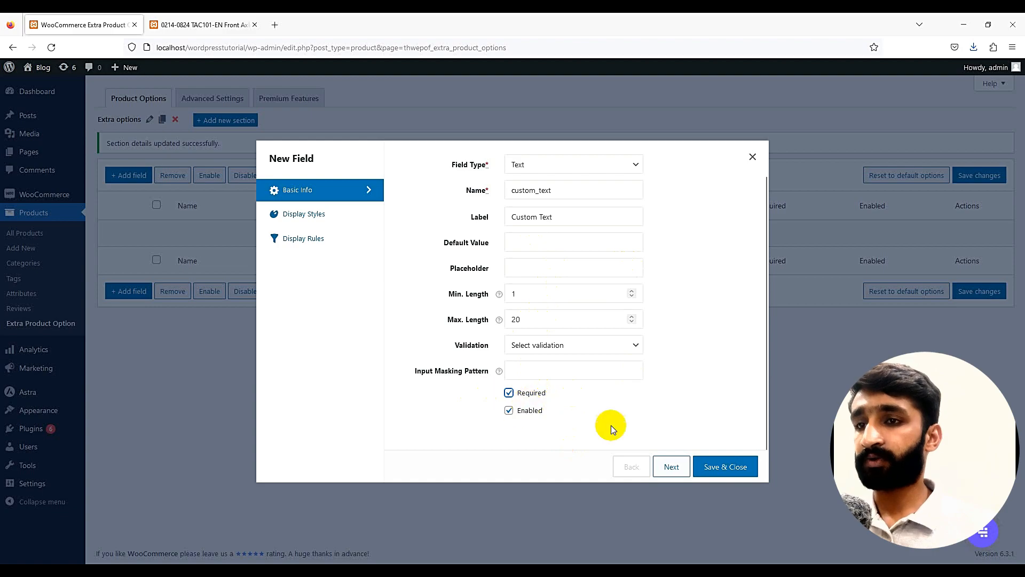
left_click(727, 470)
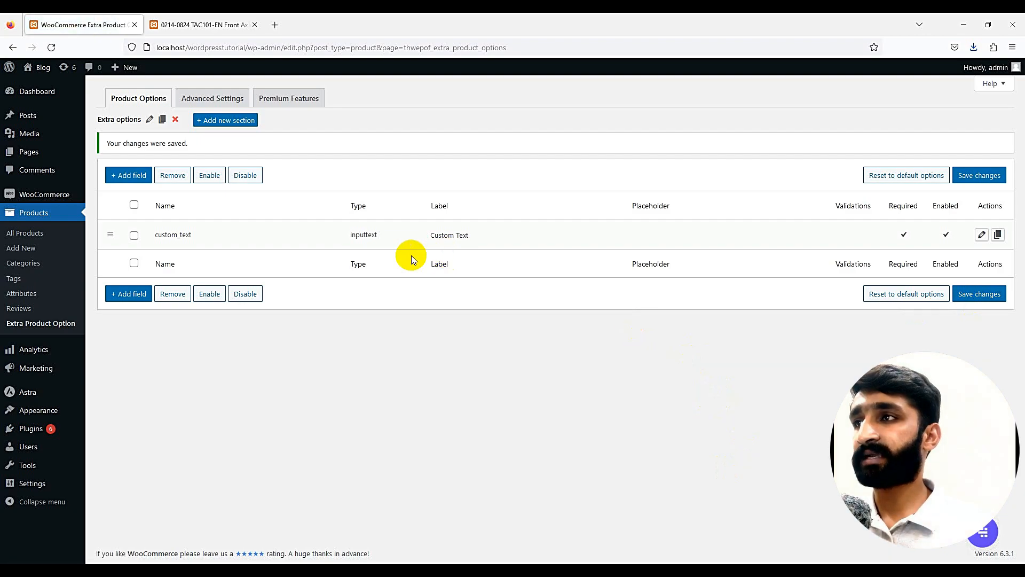
Reload the Front Axle Cap product page and try adding the product to the cart with Custom Text empty.
left_click(198, 25)
left_click(52, 47)
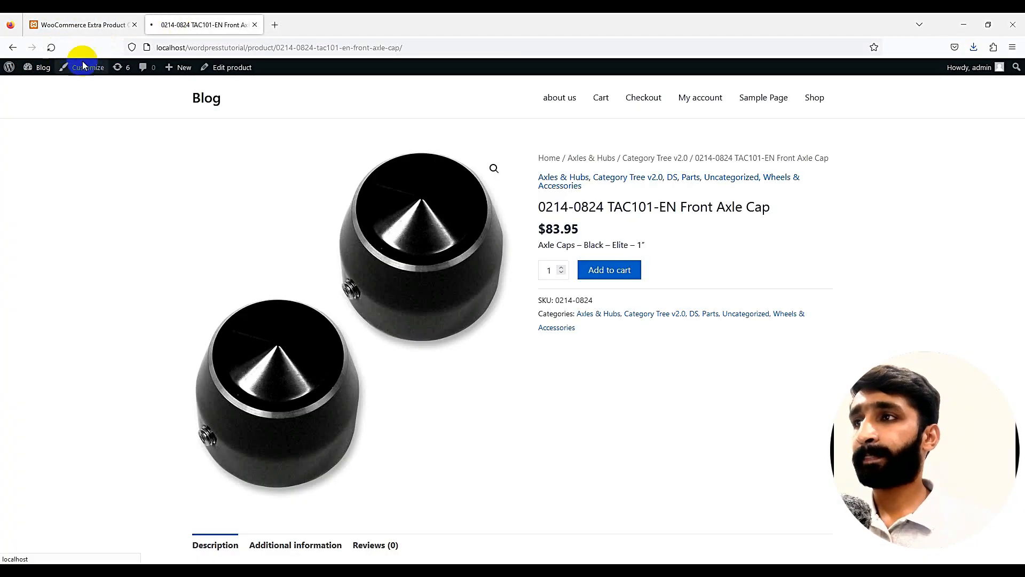
left_click(560, 289)
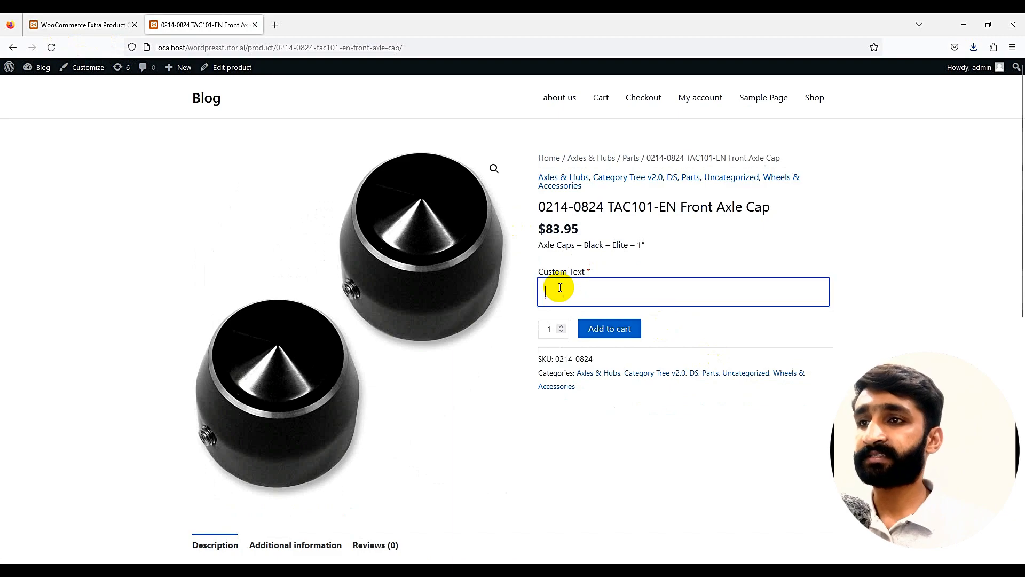
left_click(611, 328)
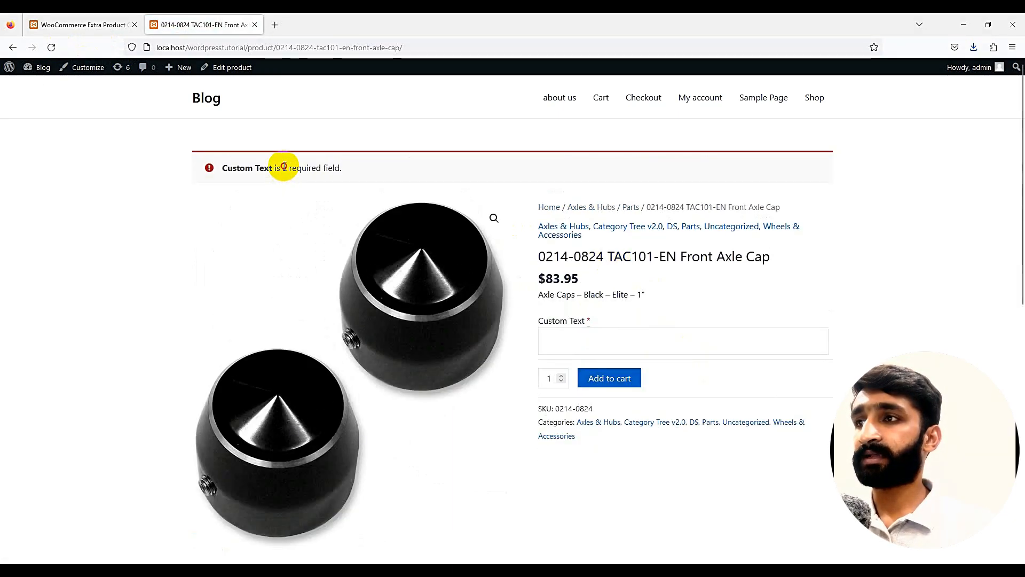
triple_click(284, 166)
Enter TEST as the product's Custom Text and add the product to the cart.
left_click(554, 332)
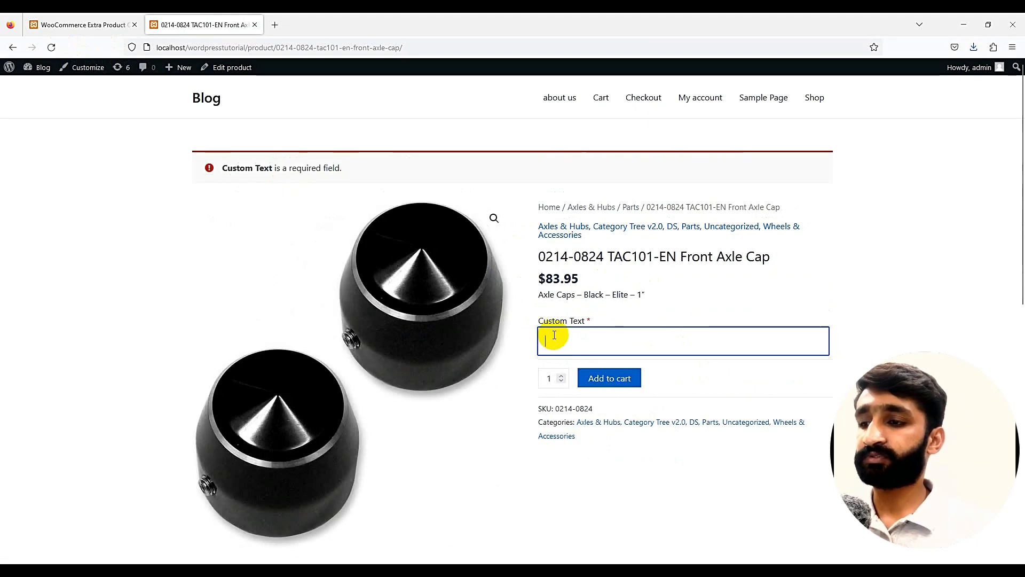
type("TEST")
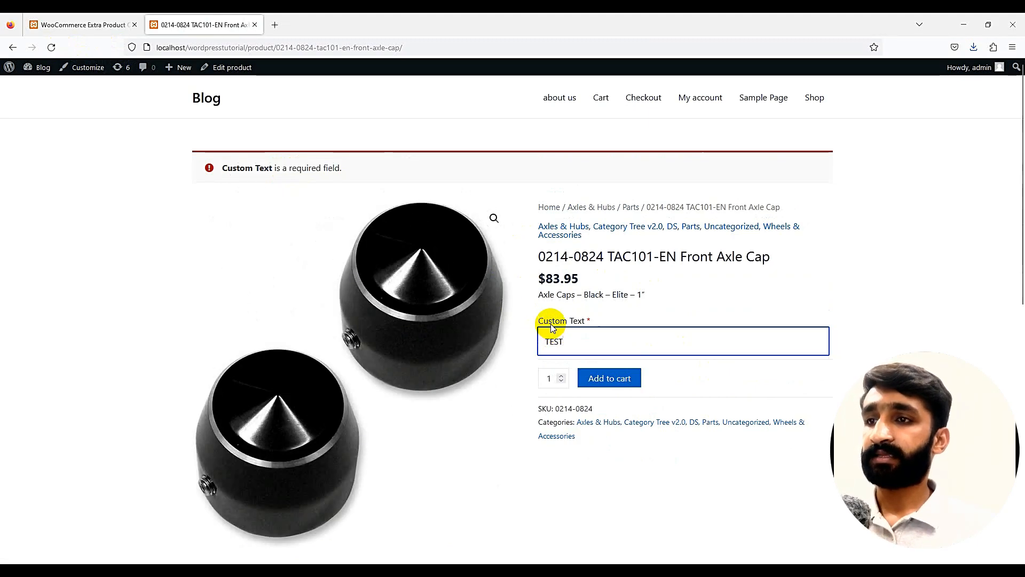
left_click(604, 374)
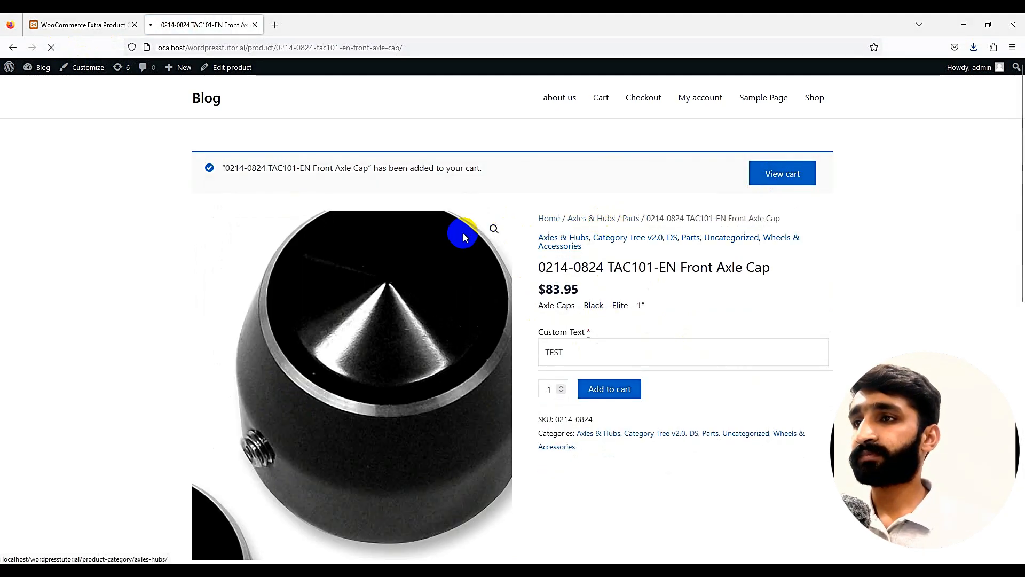
Return to the extra product options page and start another new field with the type Radio Button.
left_click(120, 18)
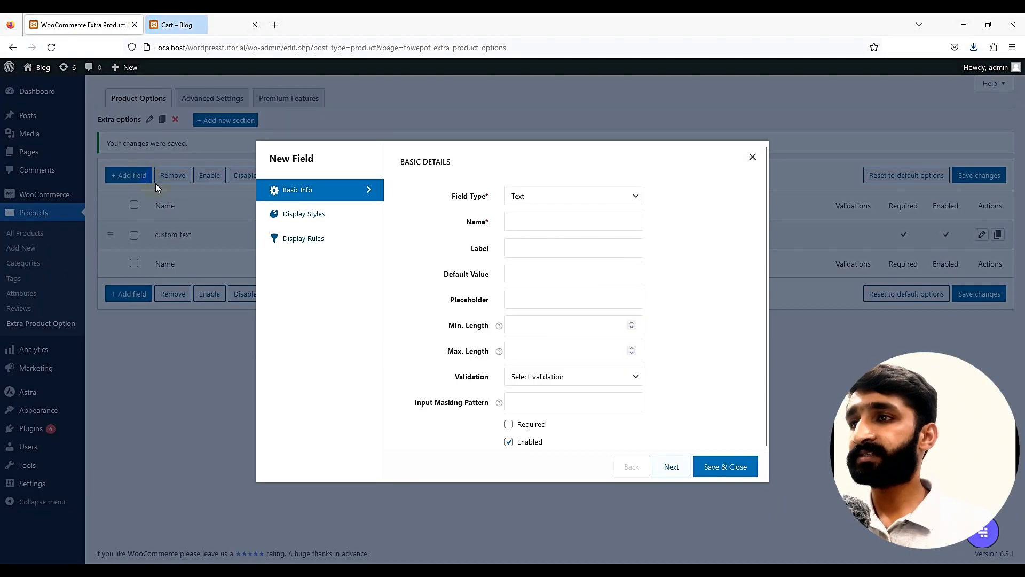
left_click(145, 178)
left_click(530, 199)
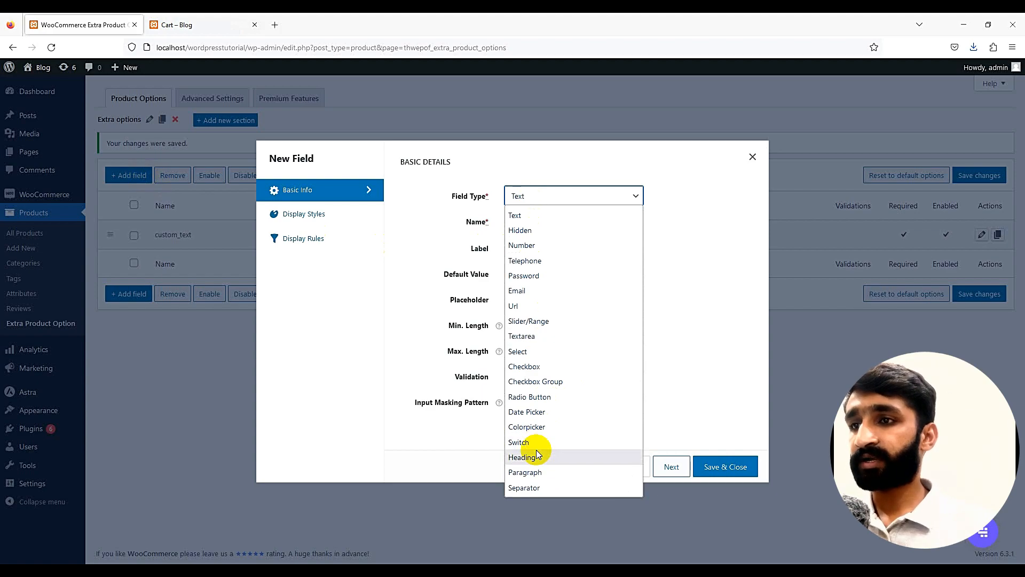
left_click(536, 400)
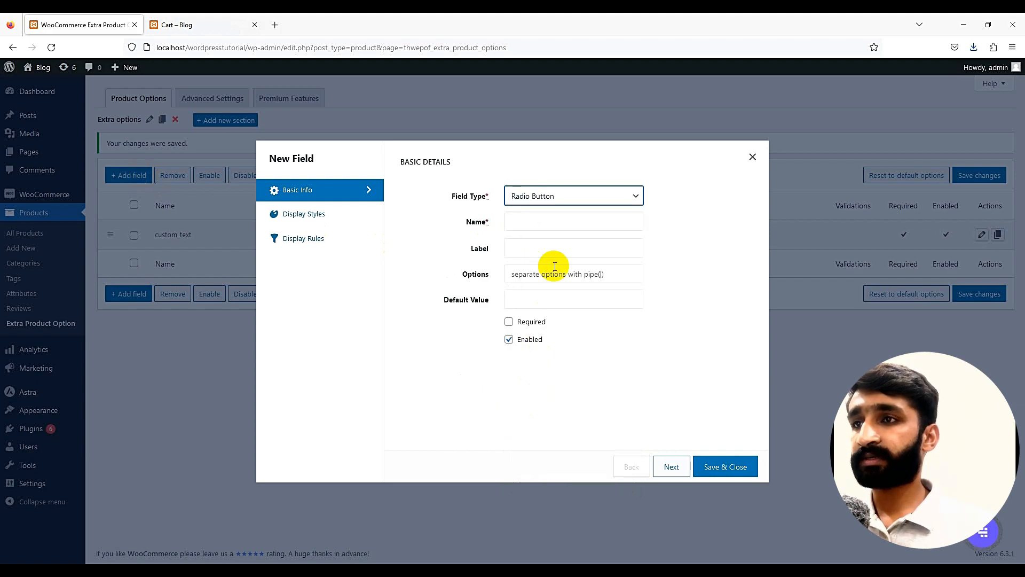
left_click(555, 197)
left_click(550, 383)
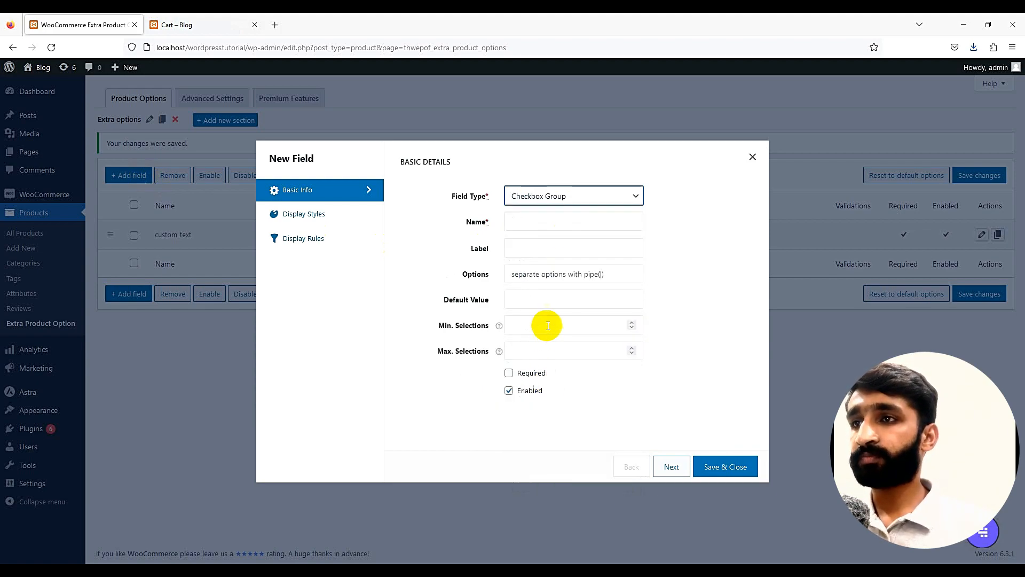
left_click(557, 199)
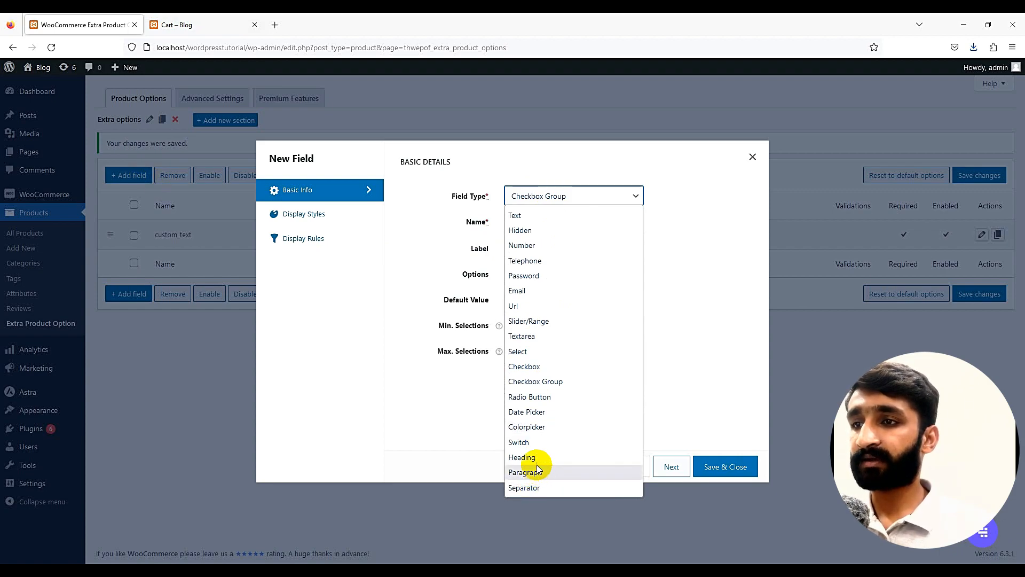
left_click(534, 441)
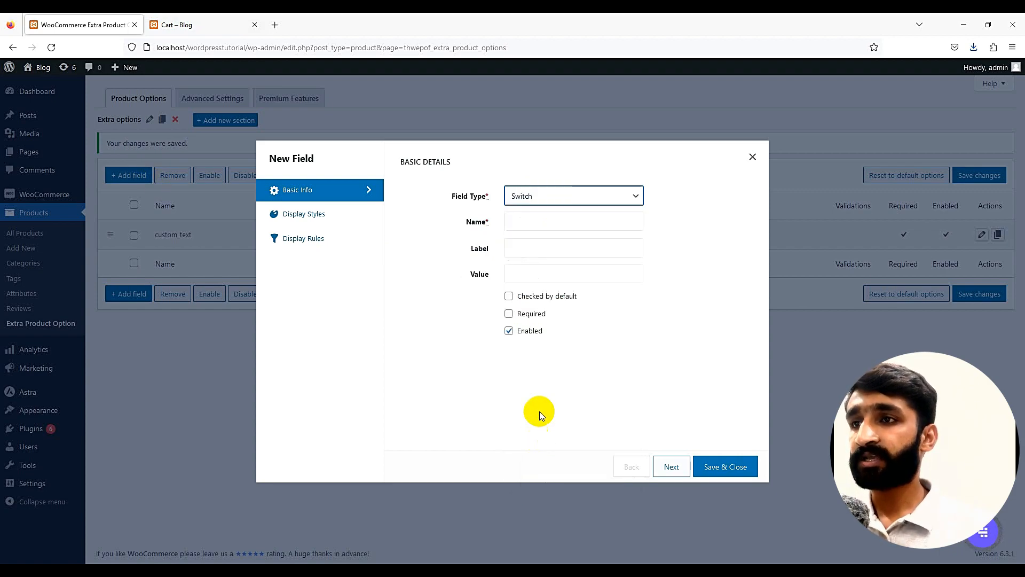
Set the new field's type to Colorpicker, its name to color and its label to Color Choose.
left_click(531, 199)
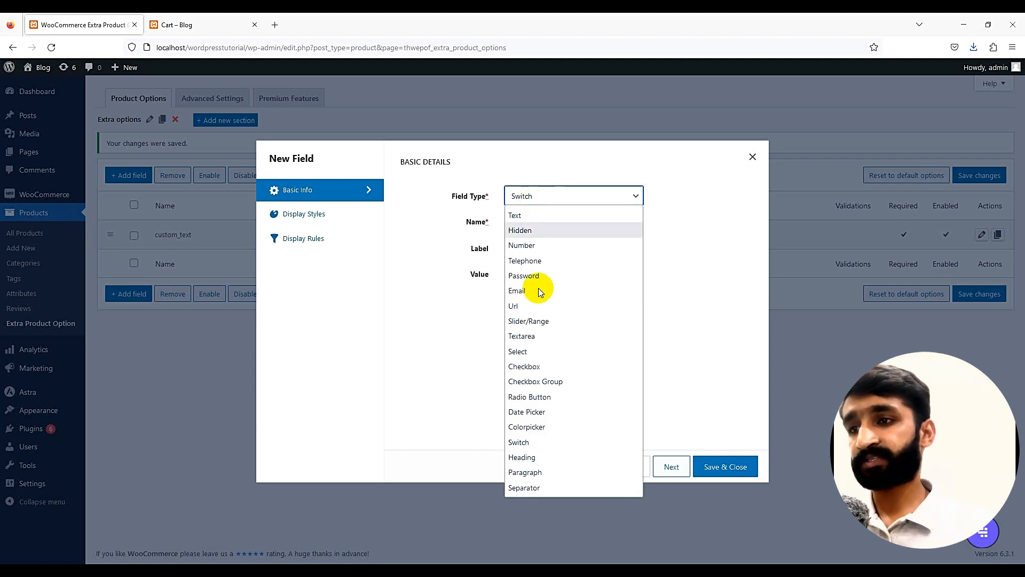
left_click(545, 431)
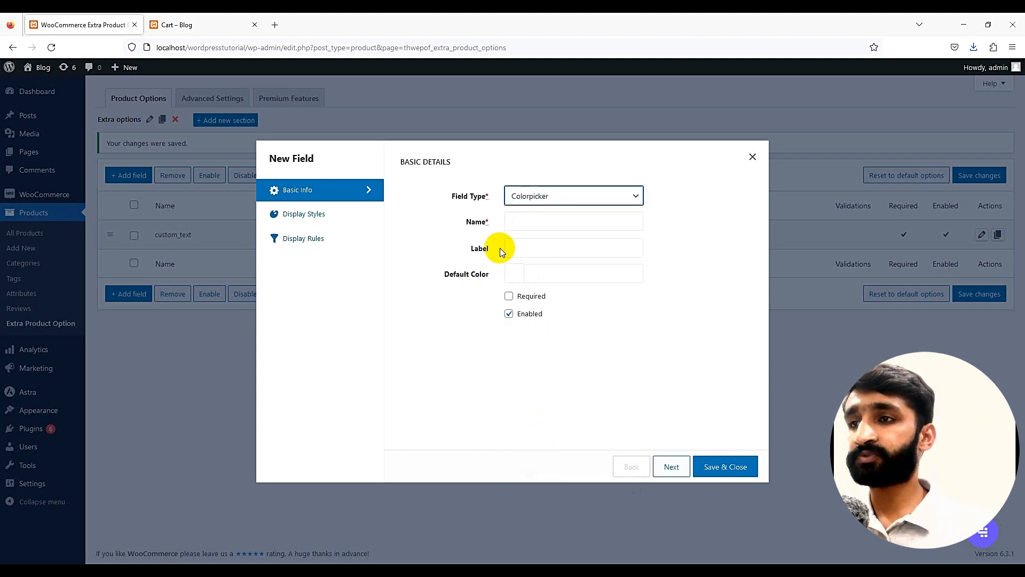
left_click(522, 221)
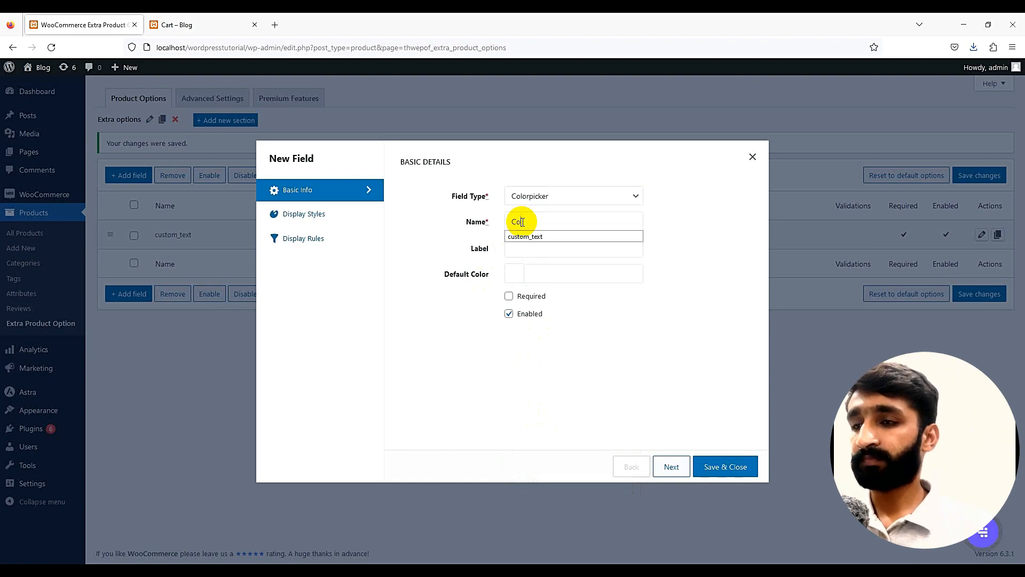
type("Color")
left_click(539, 248)
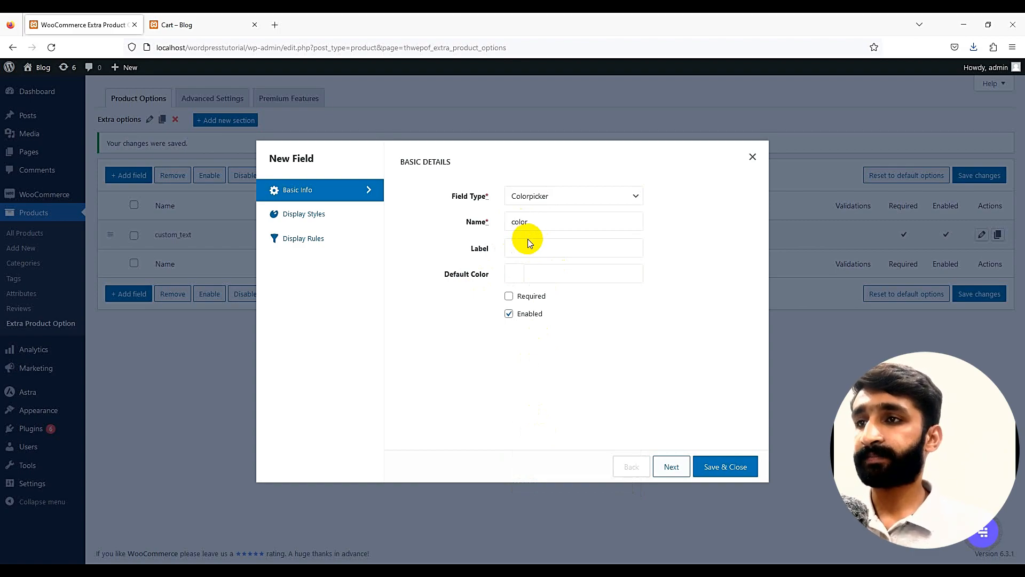
type("Color Choo")
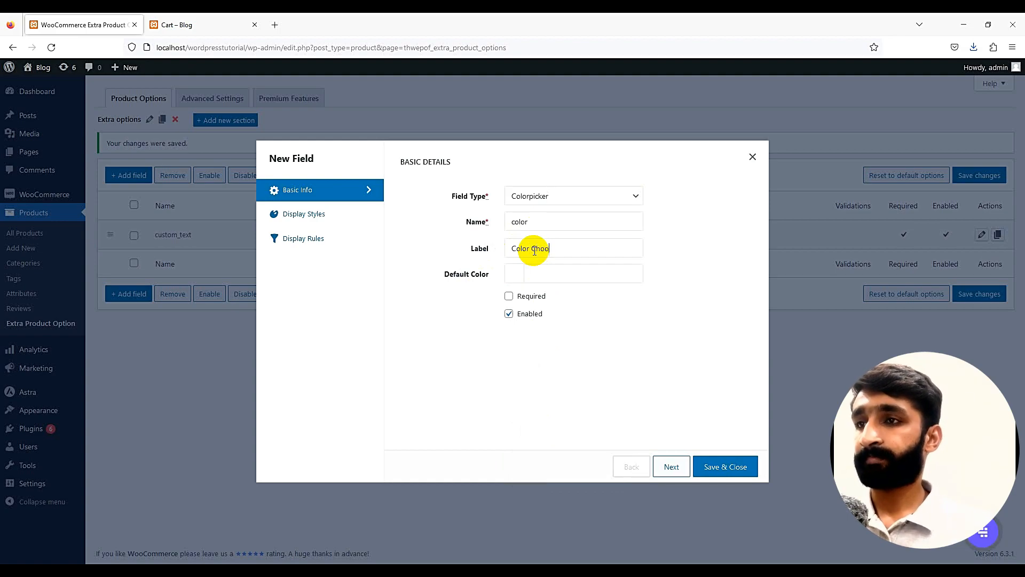
Choose #ff7f7f as the field's default color and save the field.
left_click(530, 276)
left_click_drag(543, 324, 597, 309)
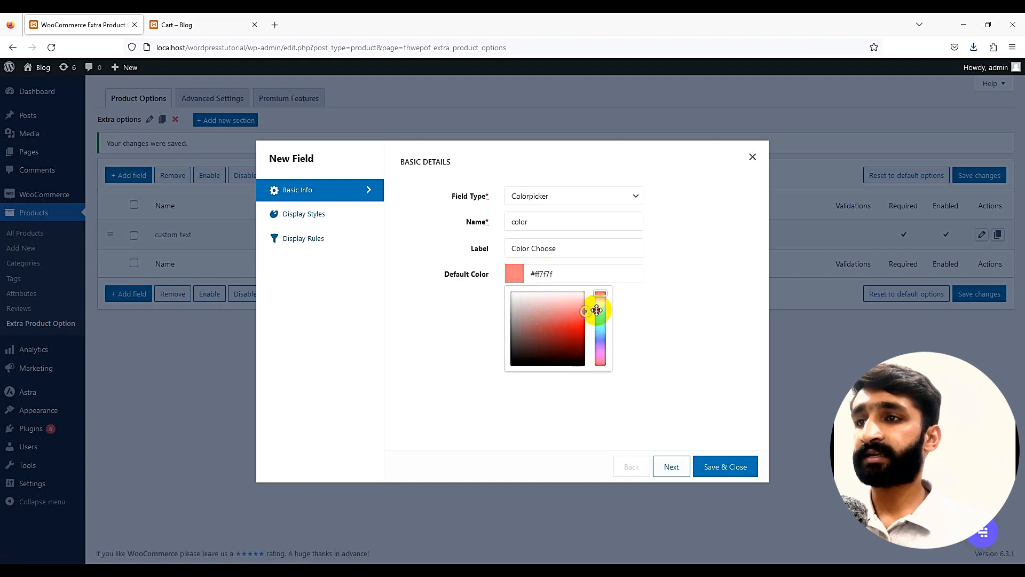
left_click(738, 336)
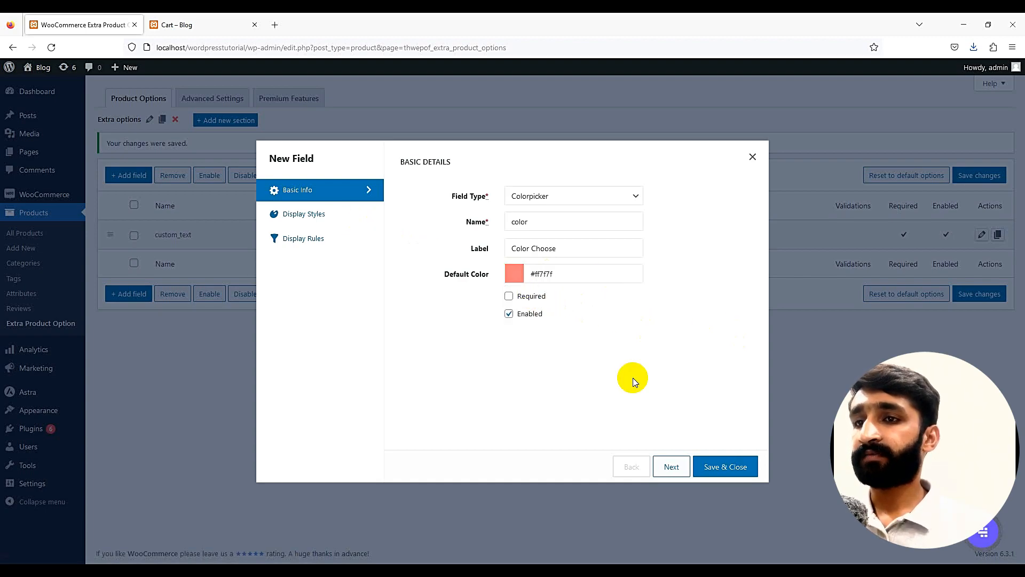
left_click(722, 466)
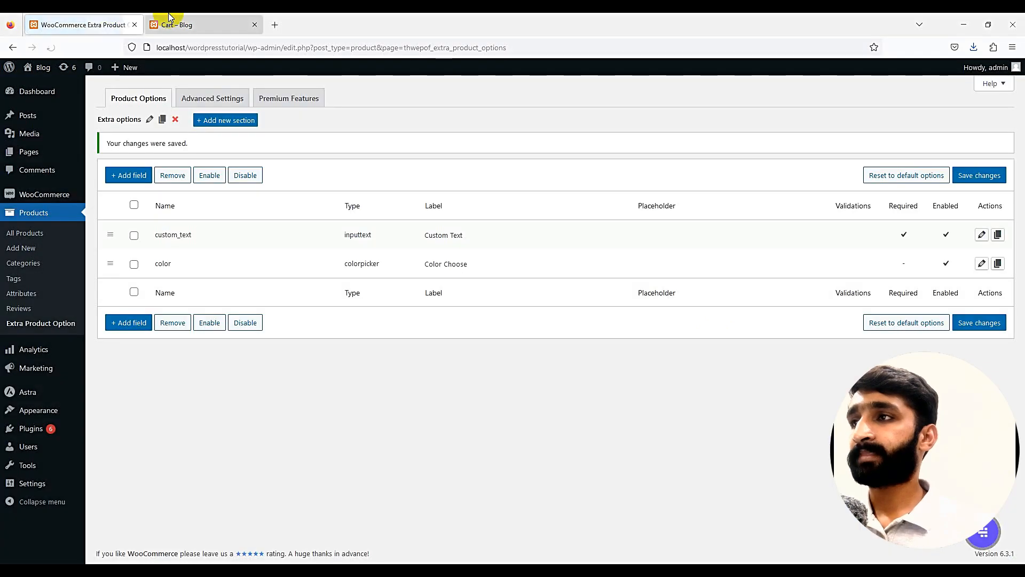
Switch to the storefront cart, reload it and open the Front Axle Cap product page from the item with Custom Text.
left_click(171, 24)
left_click(52, 47)
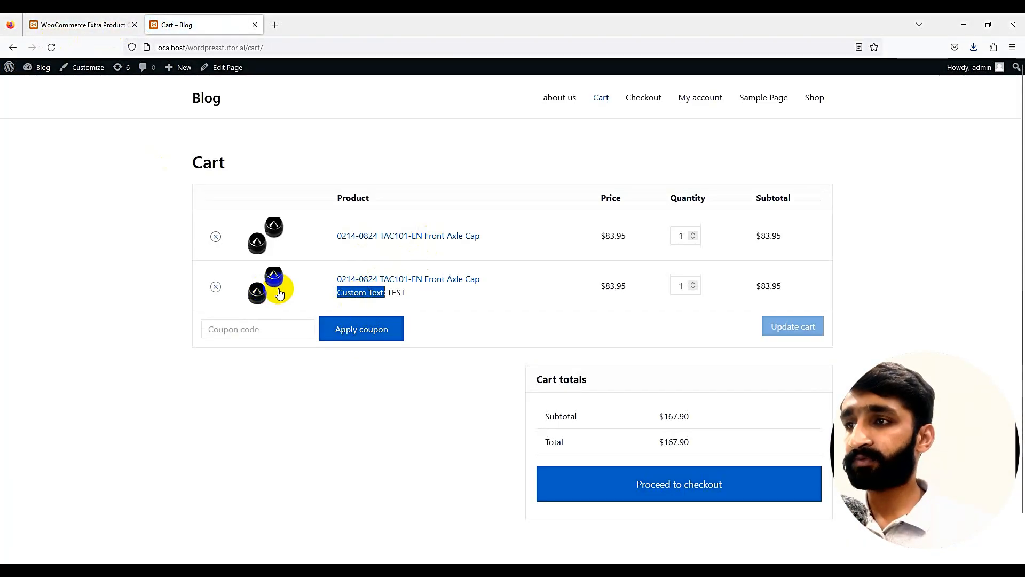
left_click(401, 294)
left_click_drag(408, 293, 342, 293)
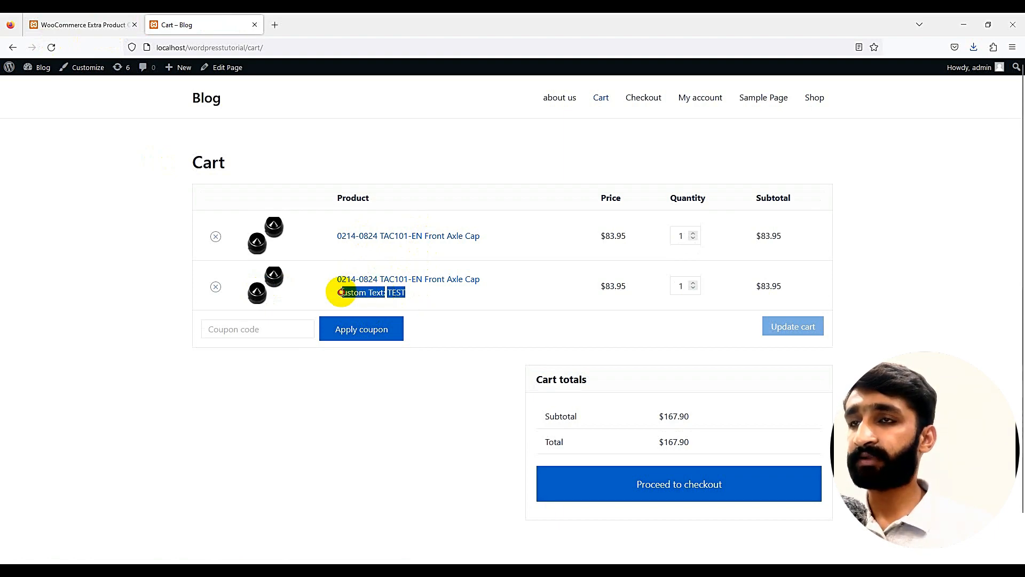
triple_click(343, 296)
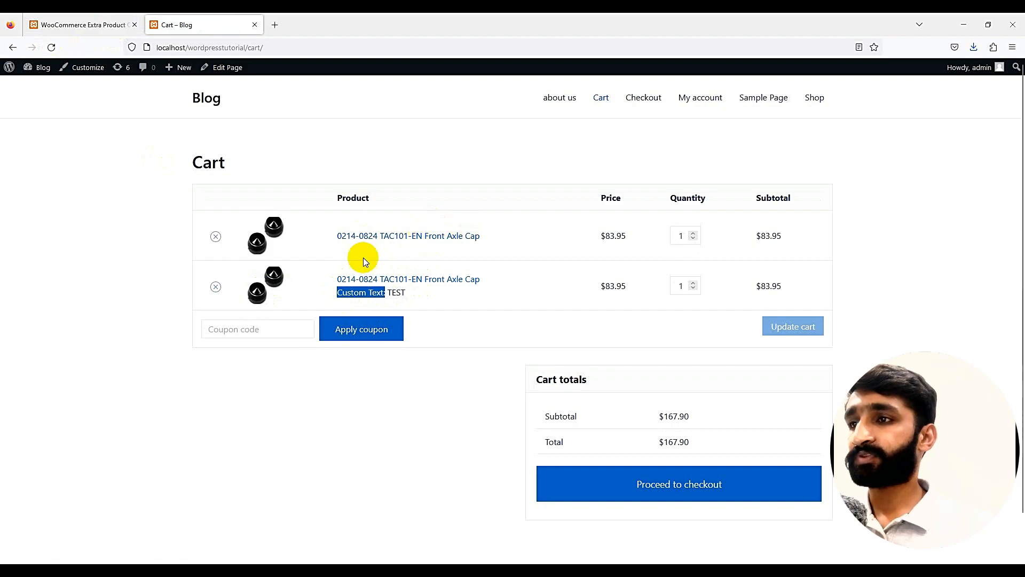
left_click(358, 280)
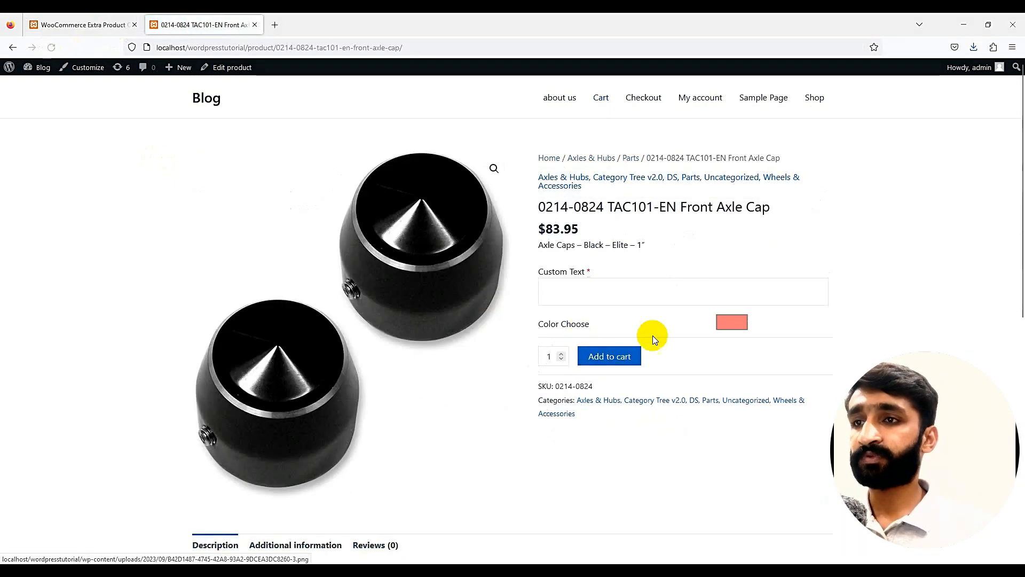
Set the product's Color Choose to light blue (RGB 139, 227, 243), also storing it among the custom colors.
left_click(728, 329)
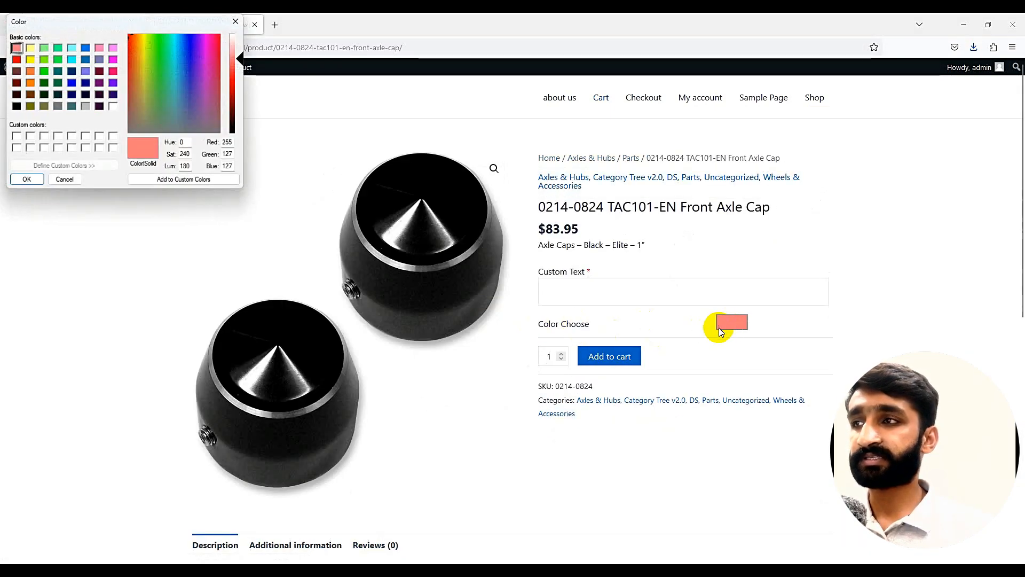
left_click(186, 48)
left_click(148, 91)
left_click(177, 51)
left_click(184, 179)
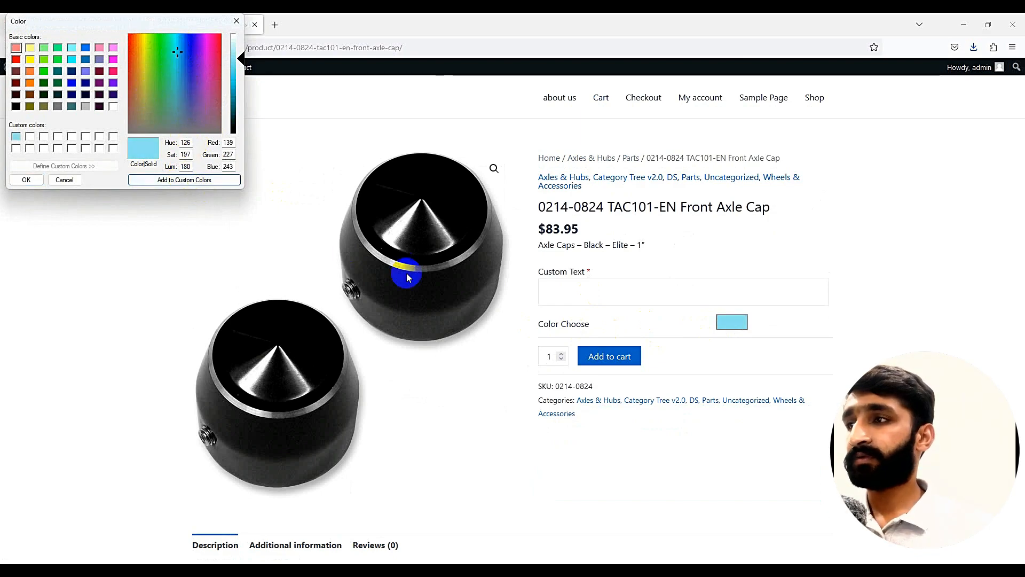
left_click(24, 180)
Try adding the product with Custom Text empty, and add it to the cart with TEST as the text.
left_click(591, 353)
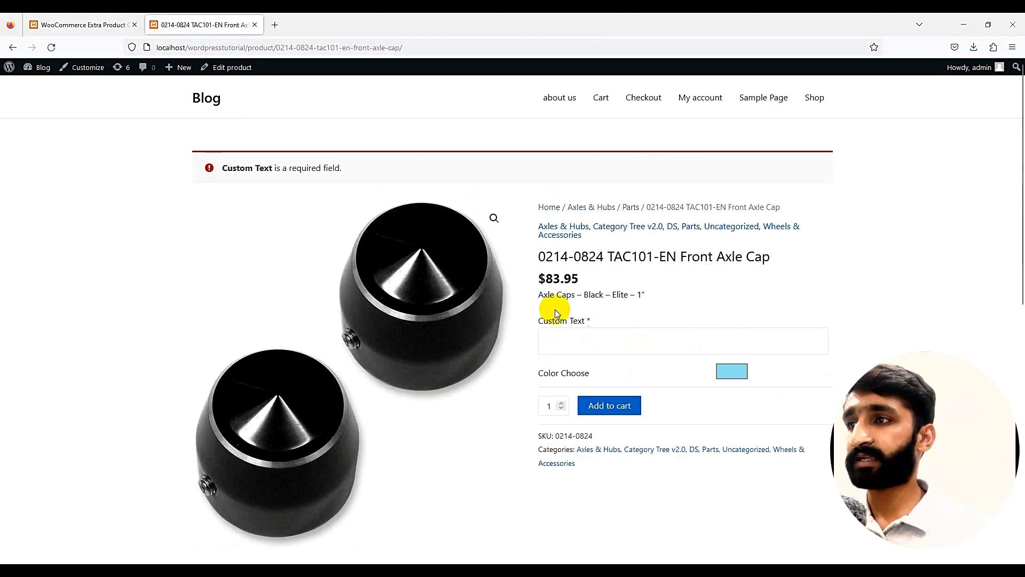
left_click(623, 347)
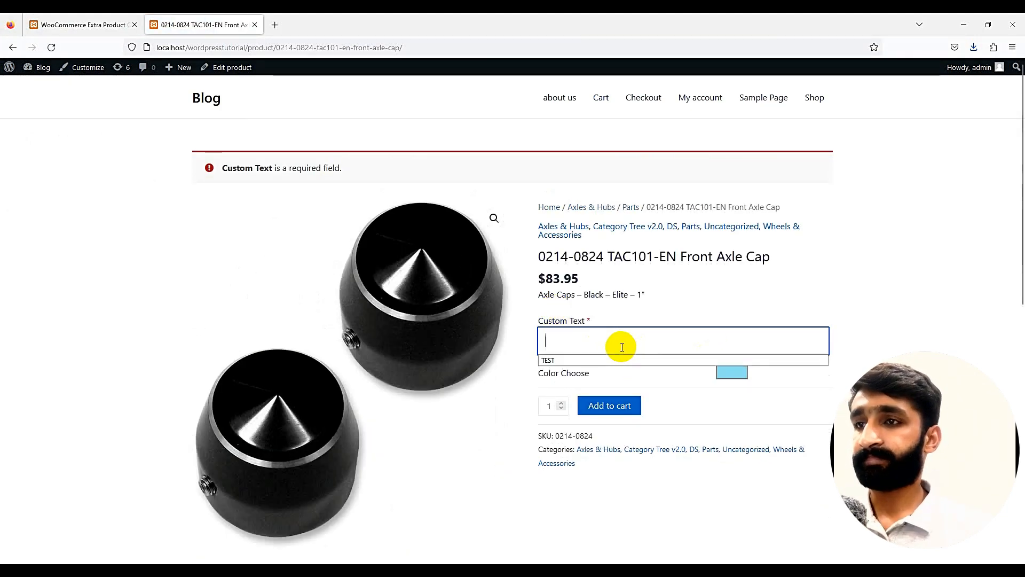
left_click(607, 360)
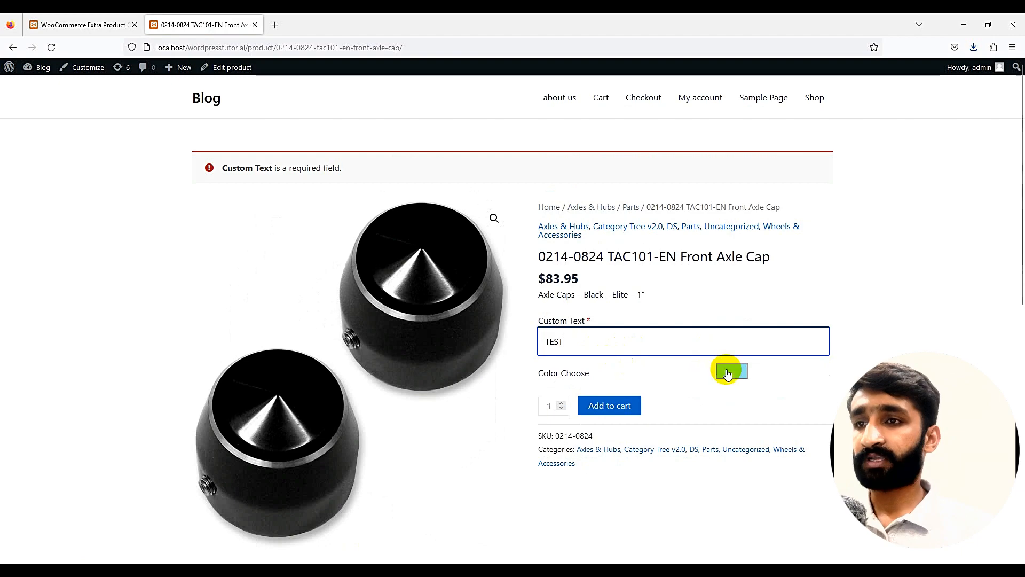
left_click(609, 406)
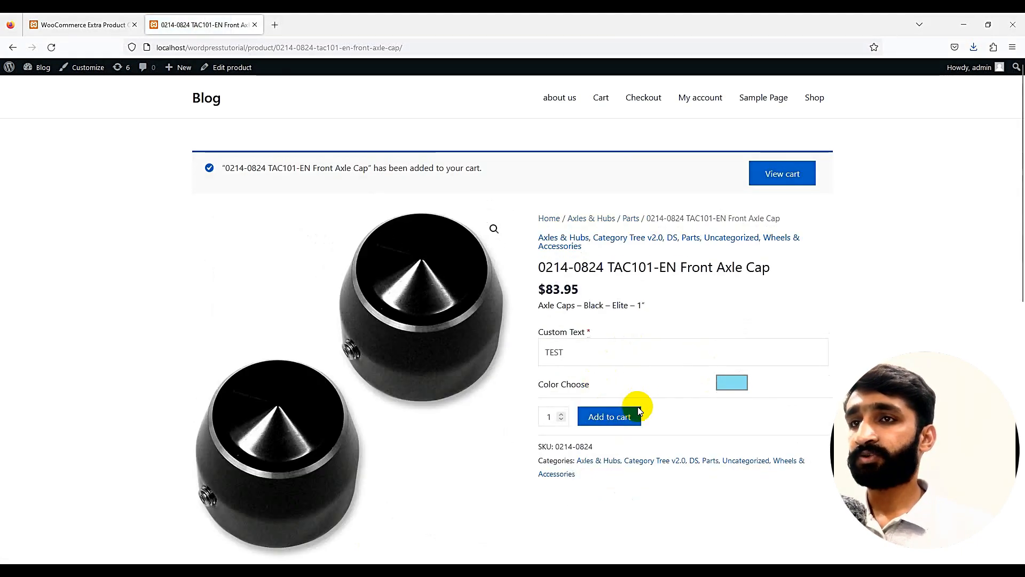
View the cart, check the items' custom text and color, and remove the two Front Axle Cap items without a color.
left_click(784, 173)
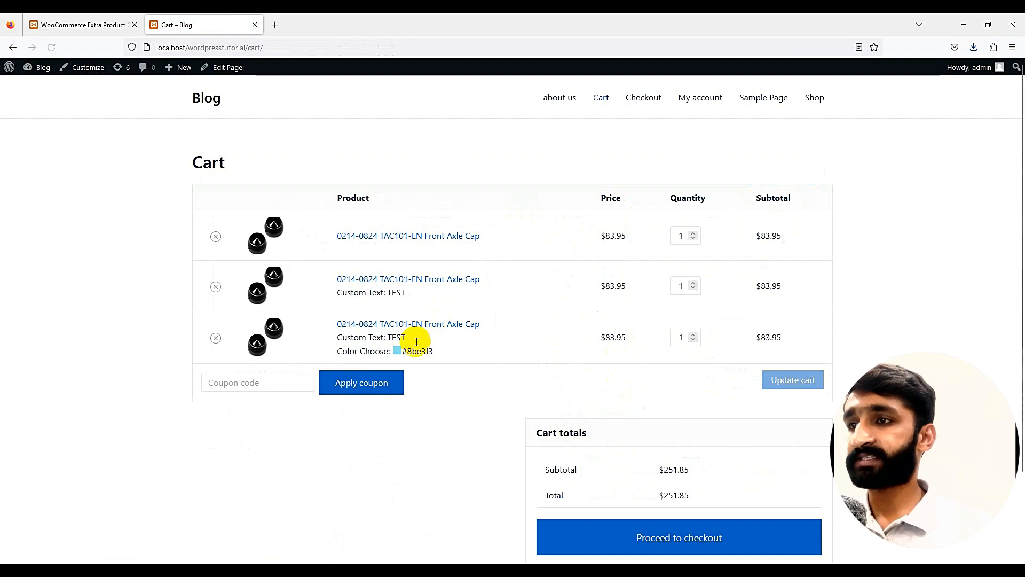
left_click_drag(401, 351, 435, 348)
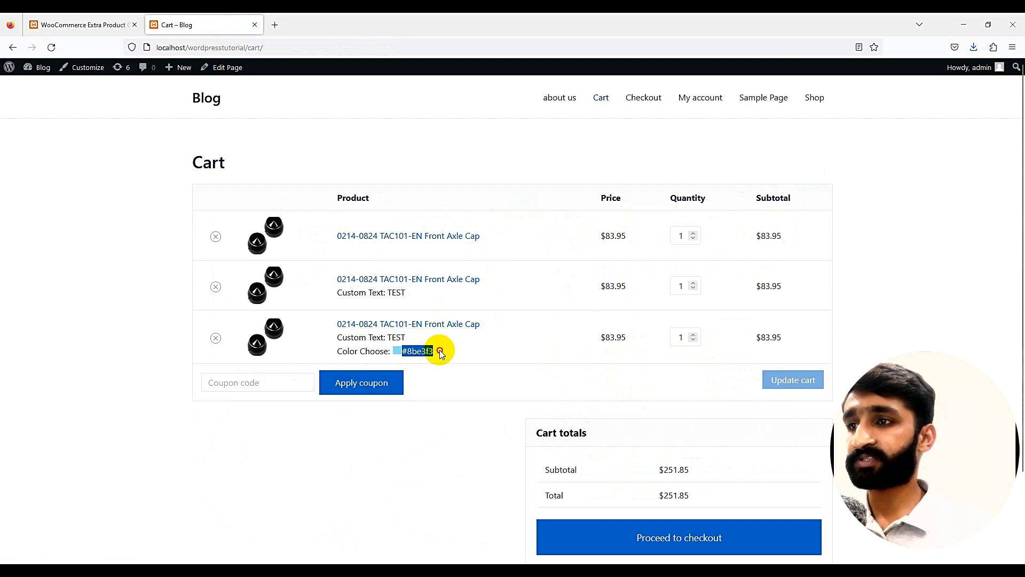
double_click(392, 337)
left_click_drag(337, 292, 385, 292)
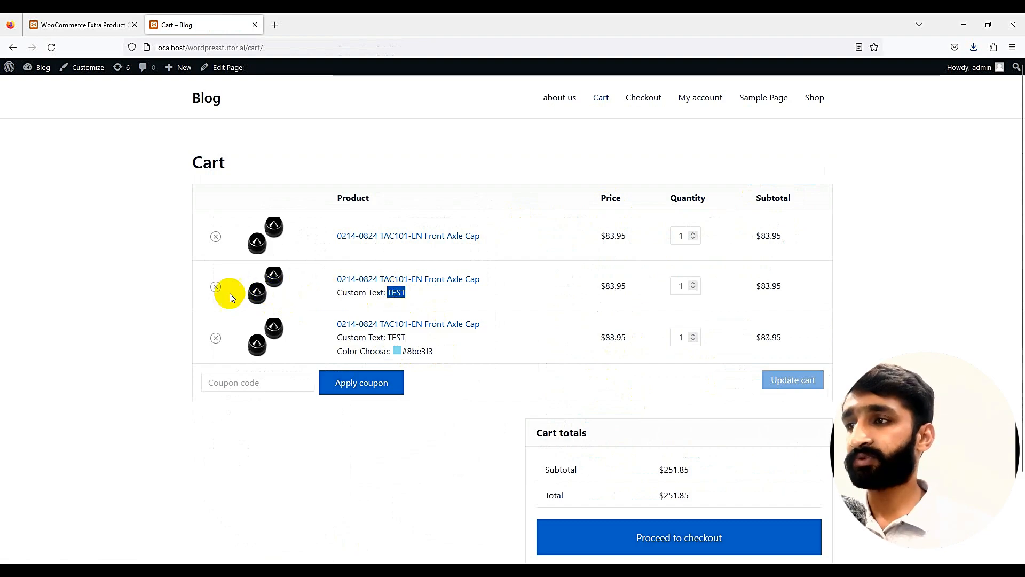
left_click(216, 287)
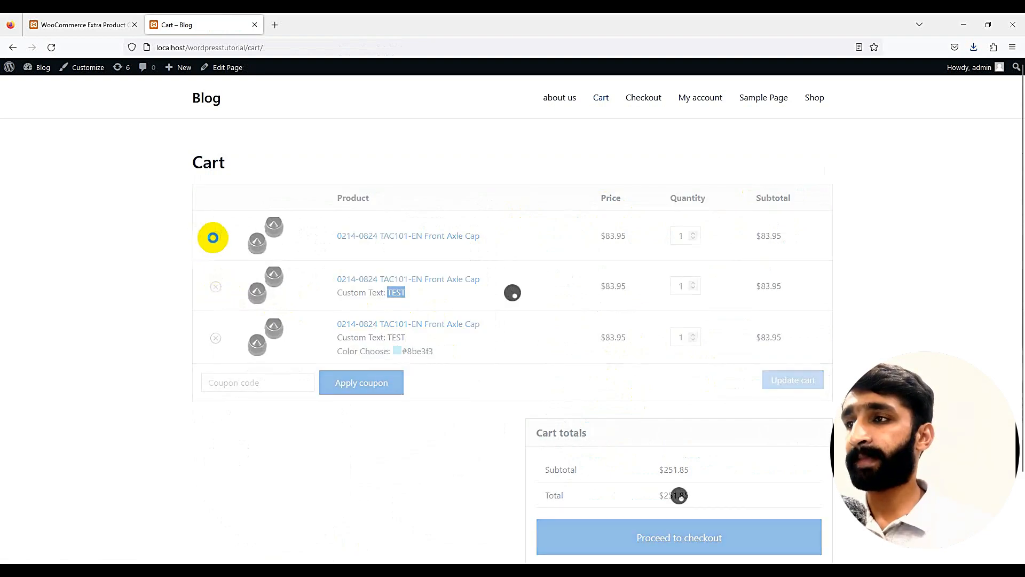
left_click(214, 216)
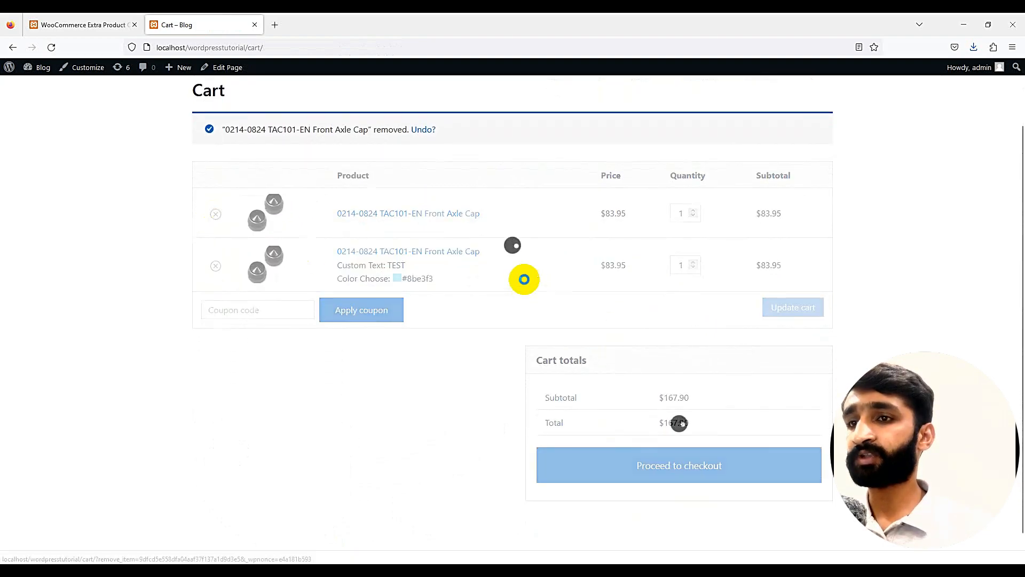